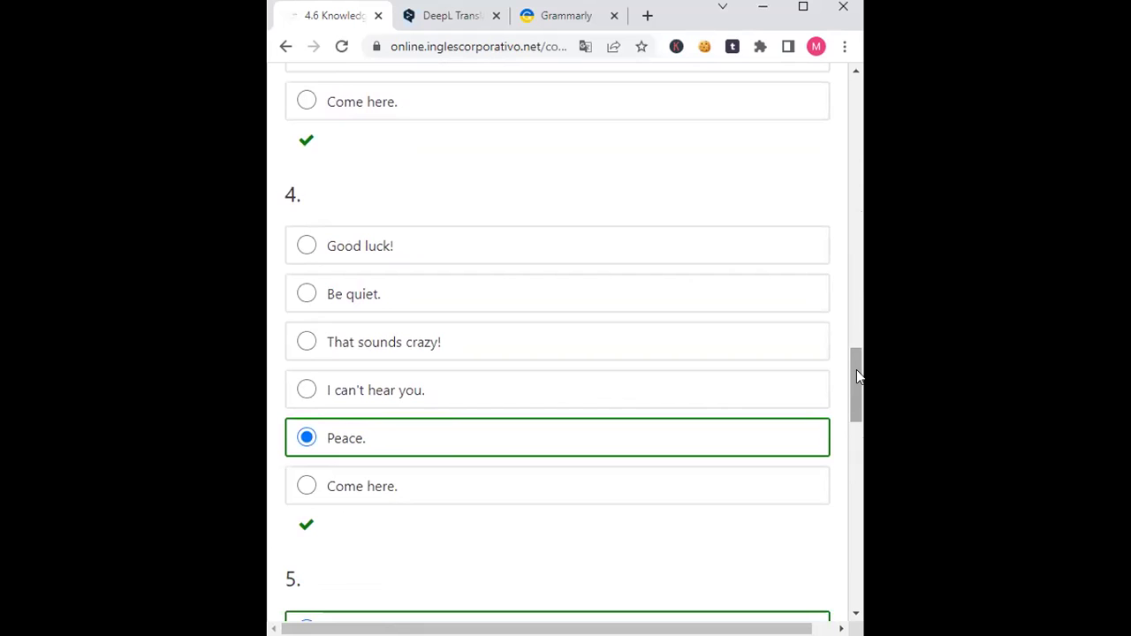
# Step: Review the submitted gesture answers in the 4.6 Knowledge Check, through question 6 and back up to the instructions and pictures
pyautogui.moveTo(856, 369); pyautogui.dragTo(858, 437)
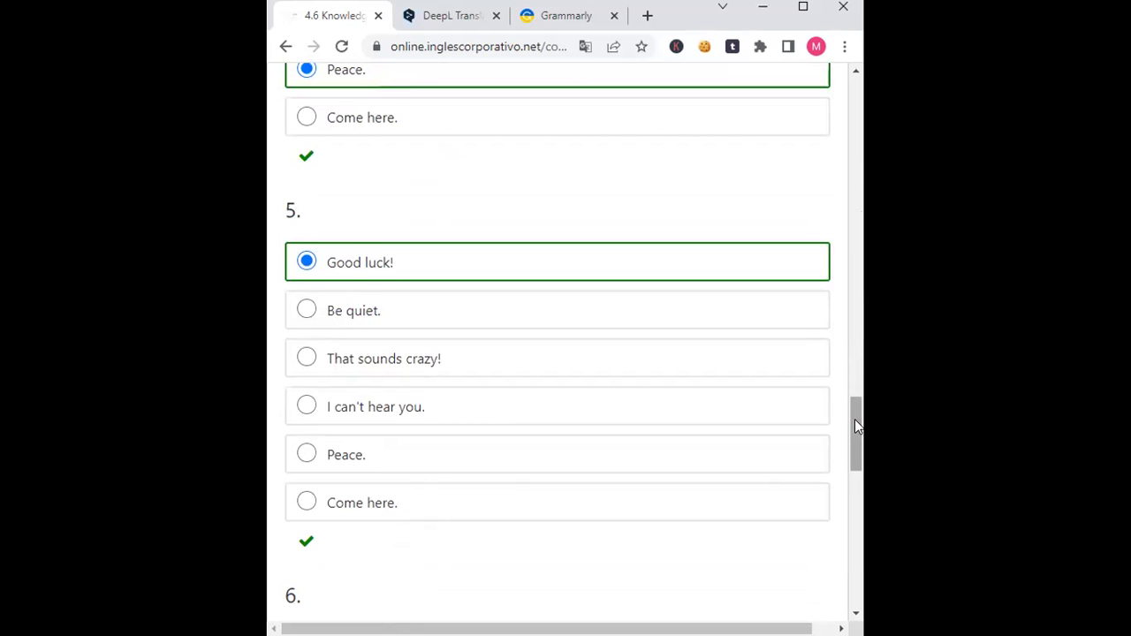
pyautogui.scroll(-5, 854, 419)
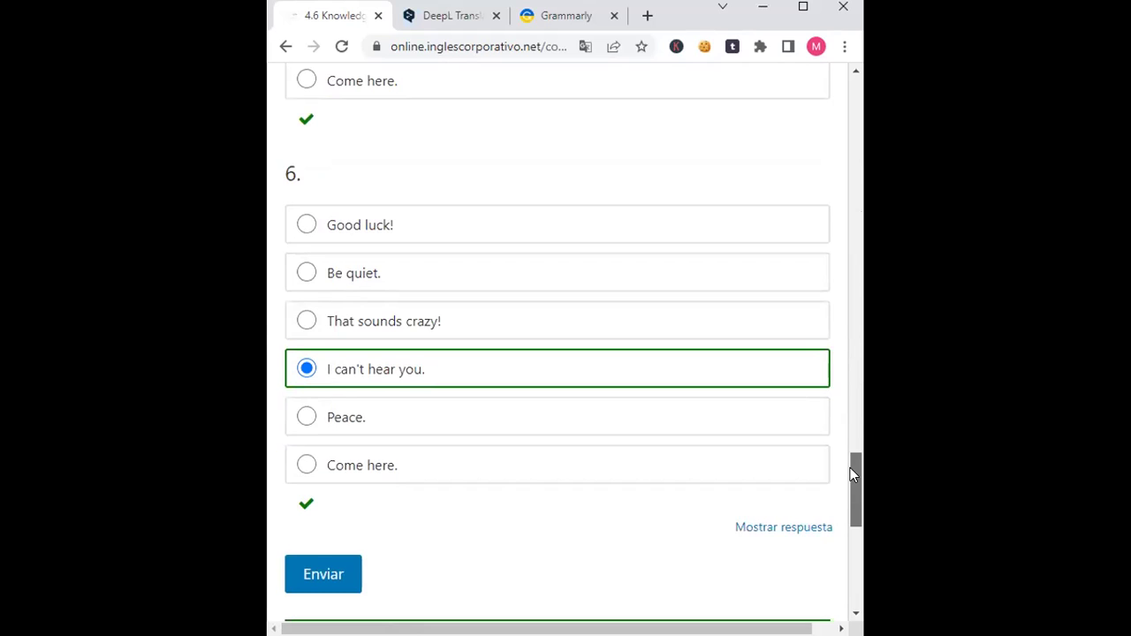
pyautogui.moveTo(850, 467); pyautogui.dragTo(854, 471)
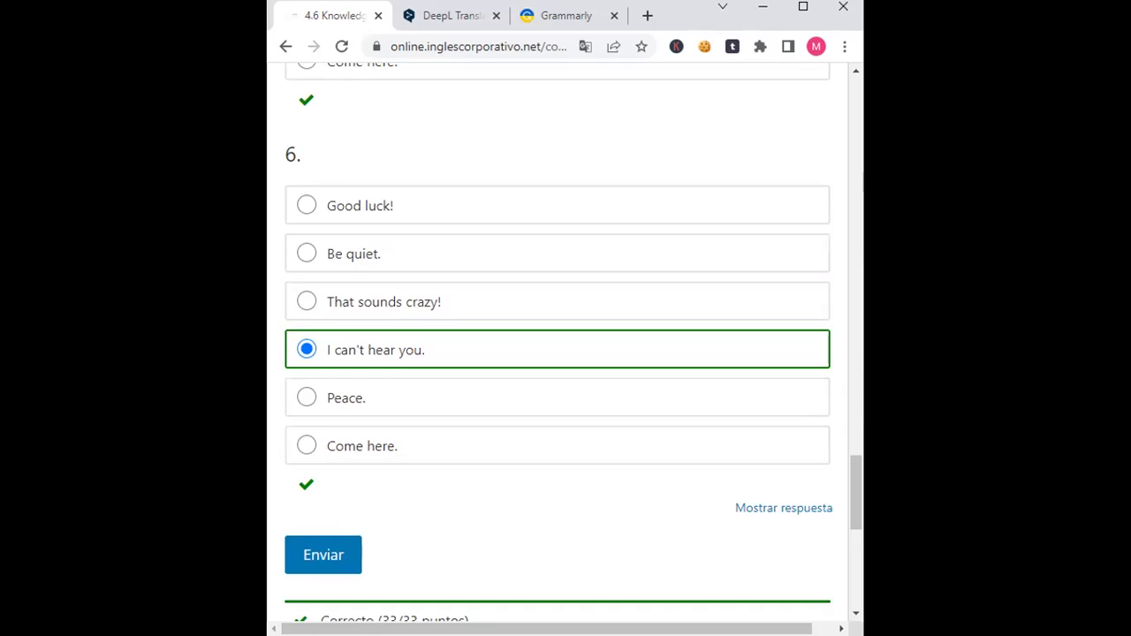
pyautogui.click(742, 511)
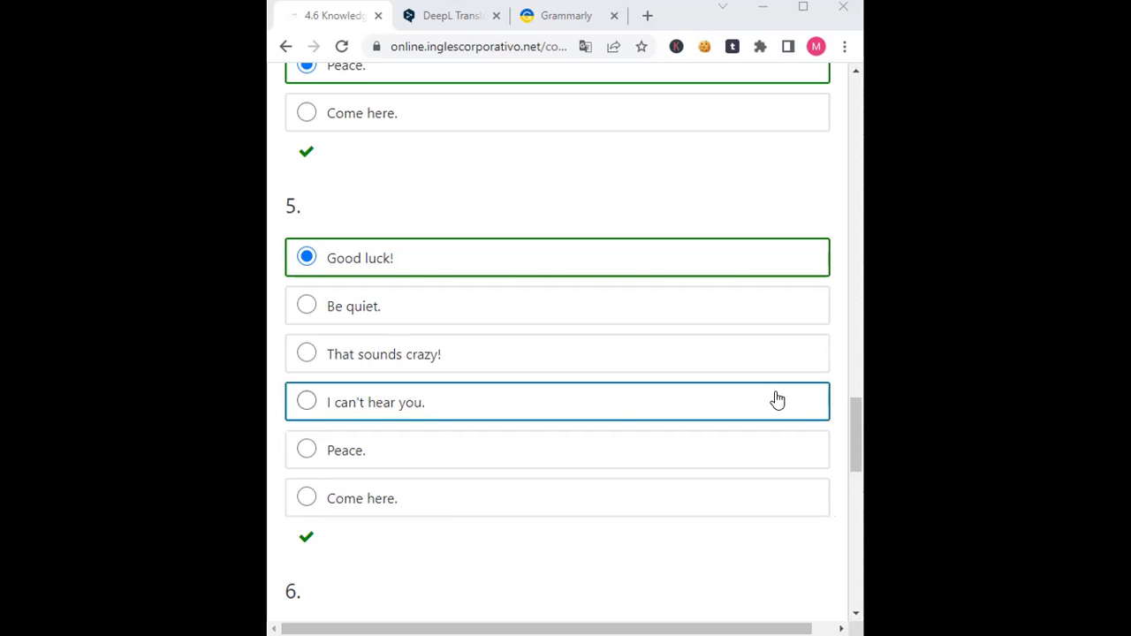
pyautogui.scroll(-5, 765, 397)
pyautogui.scroll(9, 765, 398)
pyautogui.scroll(15, 765, 399)
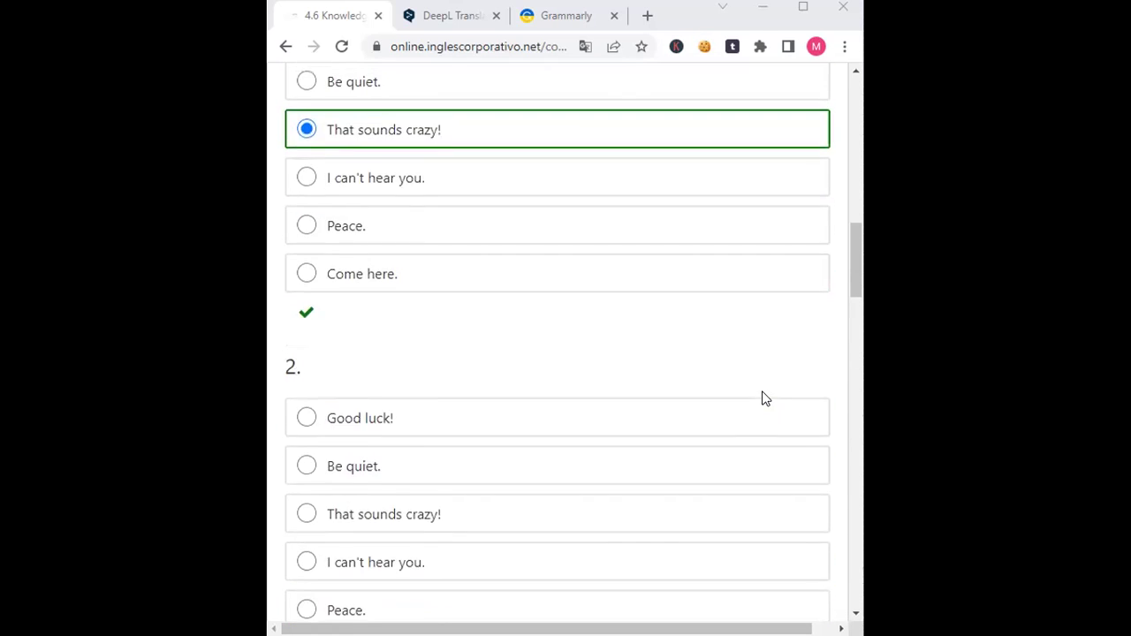
pyautogui.scroll(3, 765, 398)
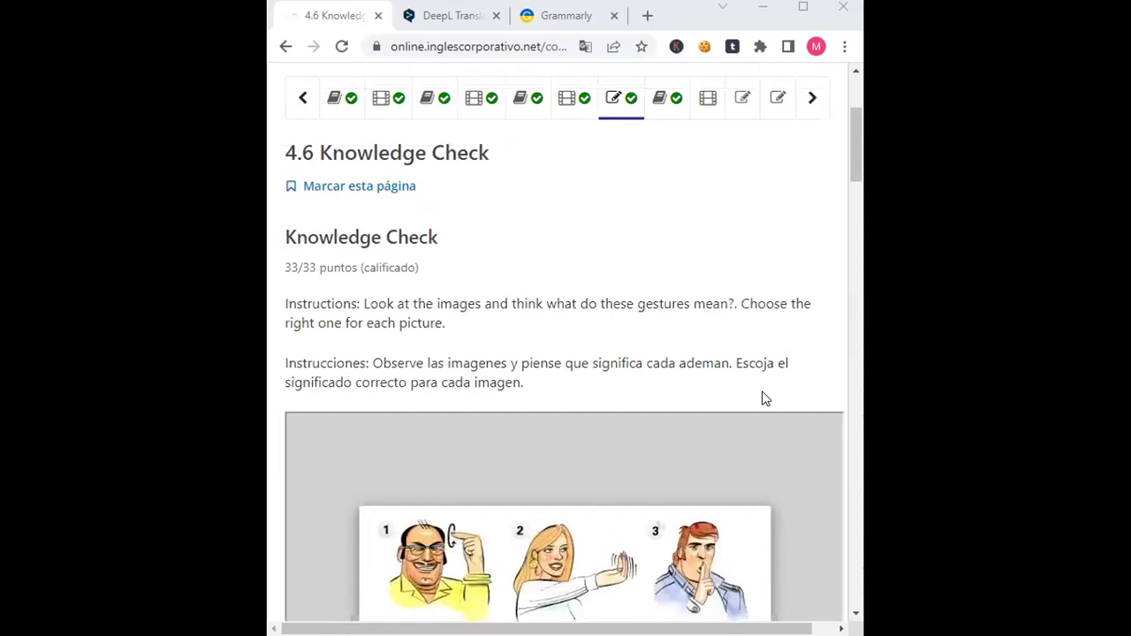
pyautogui.scroll(1, 765, 398)
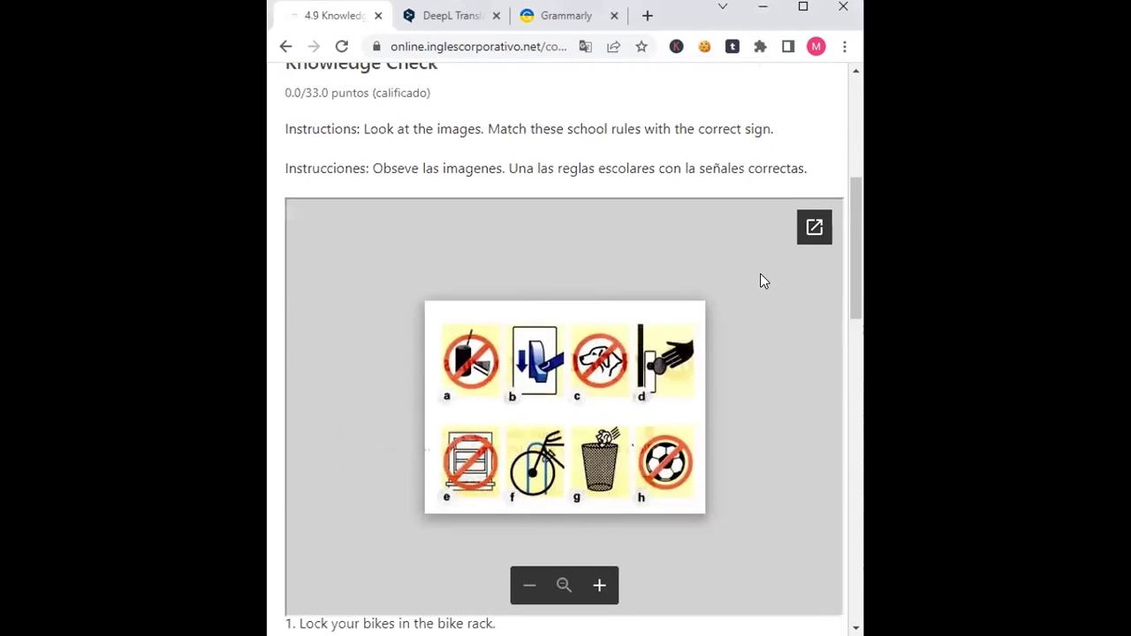
# Step: Match rule 1, "Lock your bikes in the bike rack," with picture f and rule 2, "No eating or drinking in the classroom," with picture a
pyautogui.scroll(-1, 814, 326)
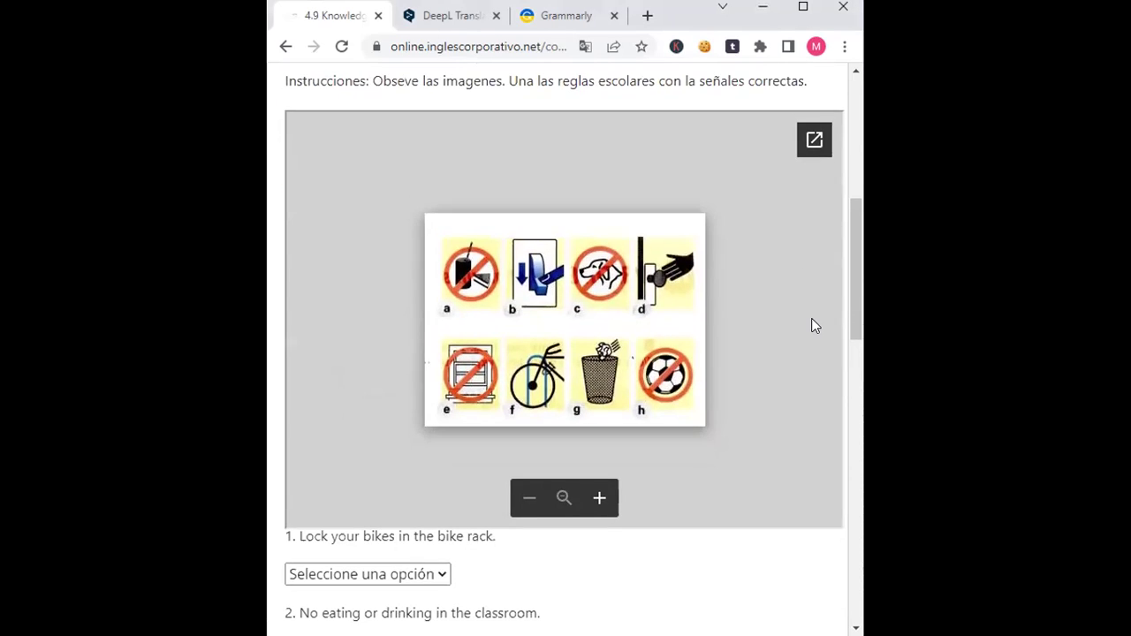
pyautogui.scroll(-1, 814, 326)
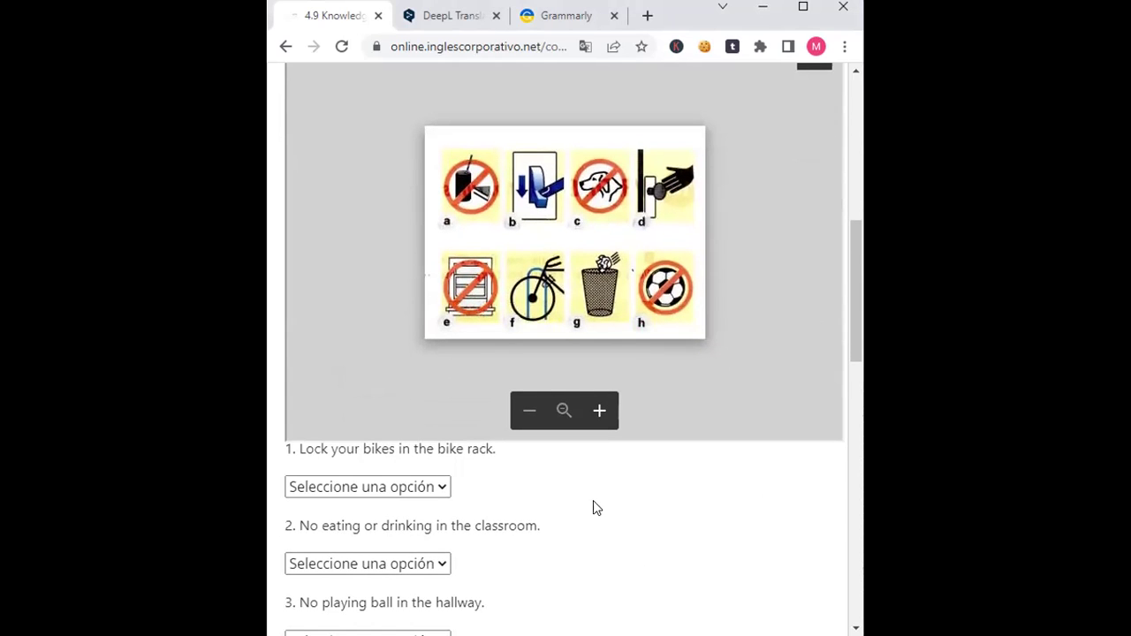
pyautogui.scroll(-1, 593, 500)
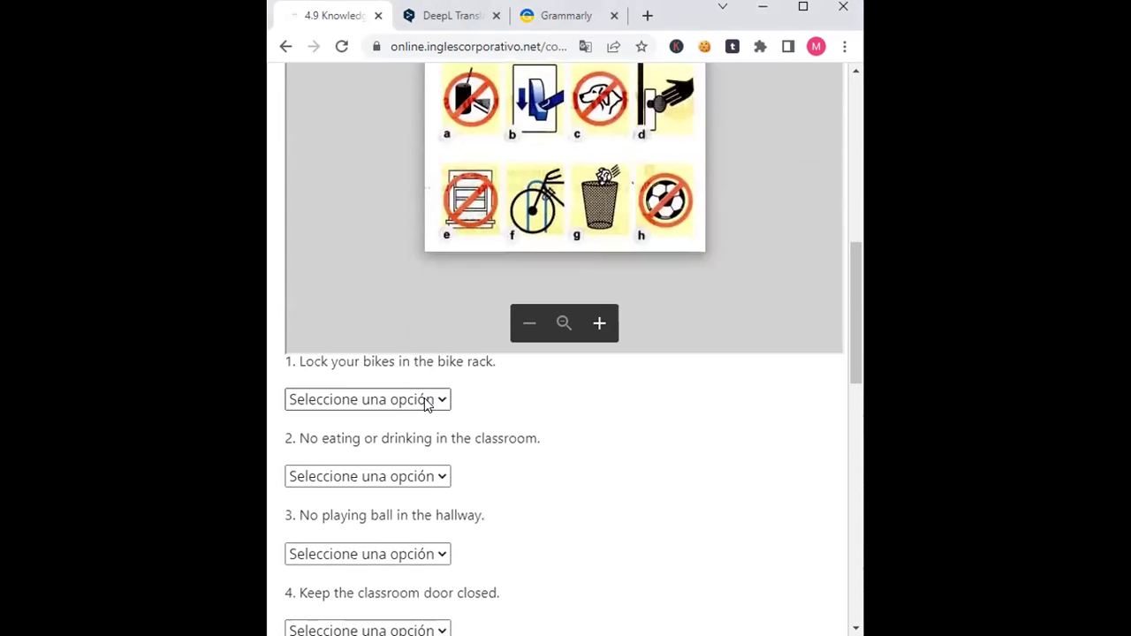
pyautogui.click(426, 403)
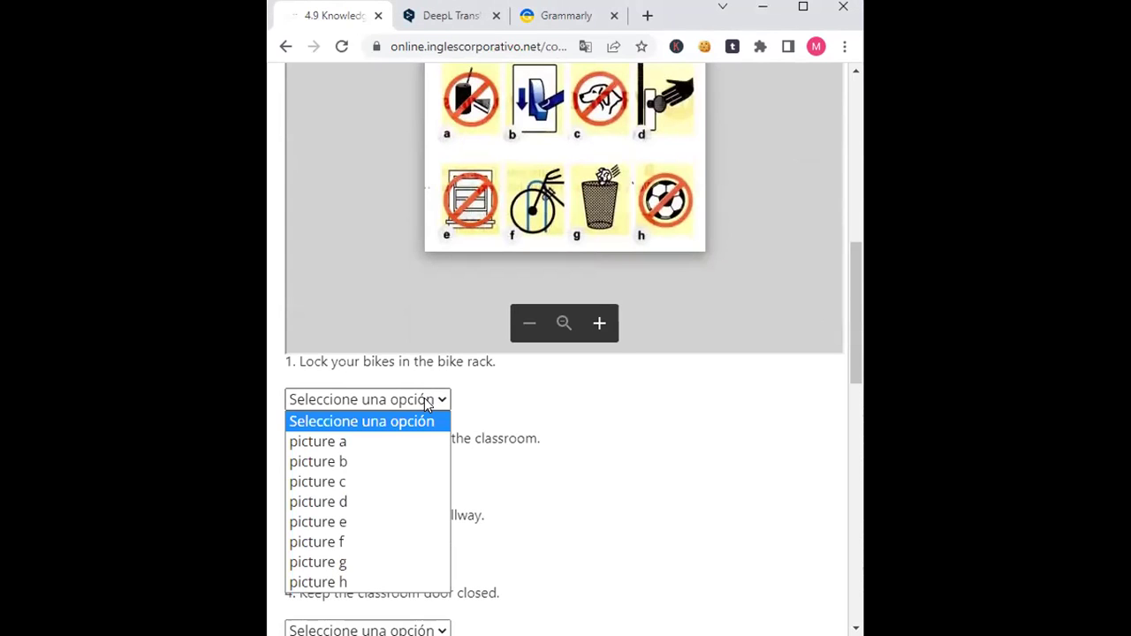
pyautogui.click(427, 403)
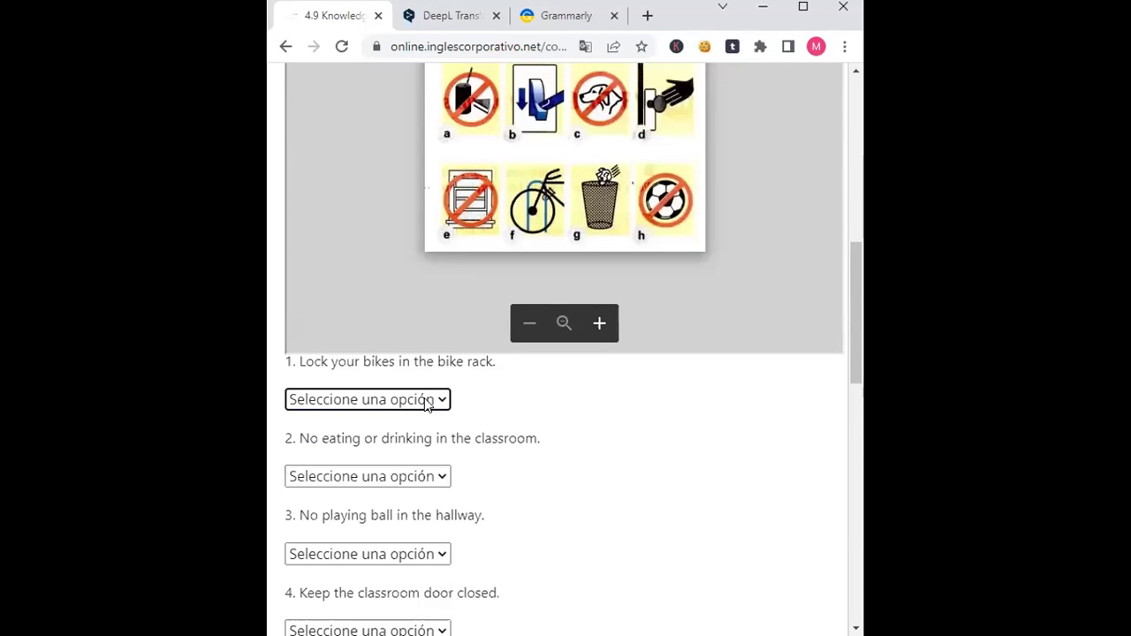
pyautogui.click(427, 402)
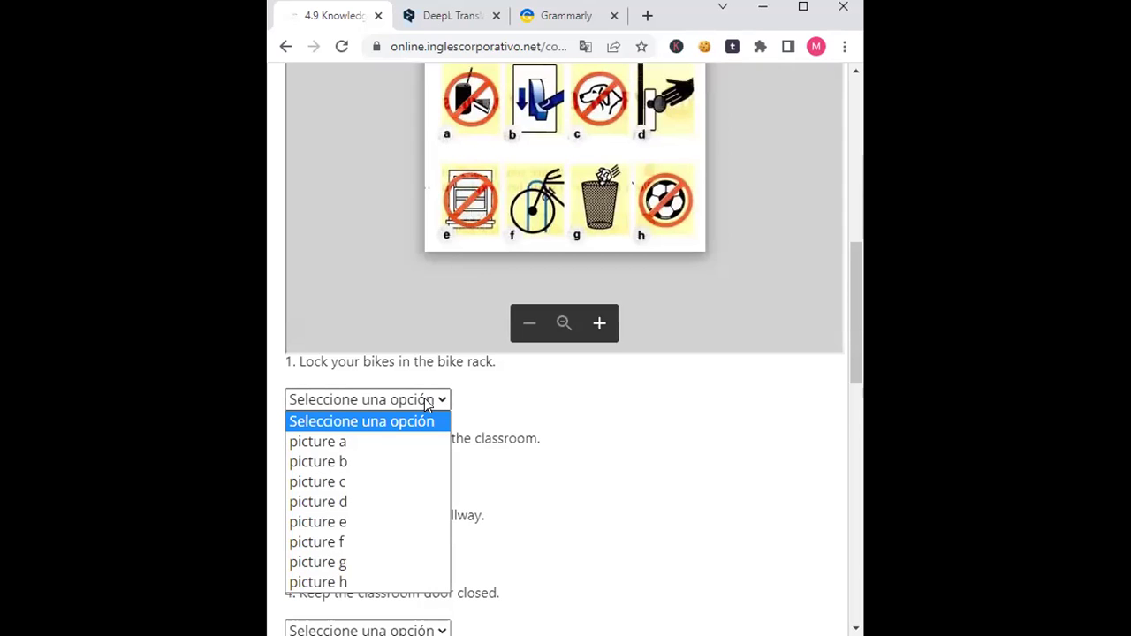
pyautogui.click(368, 540)
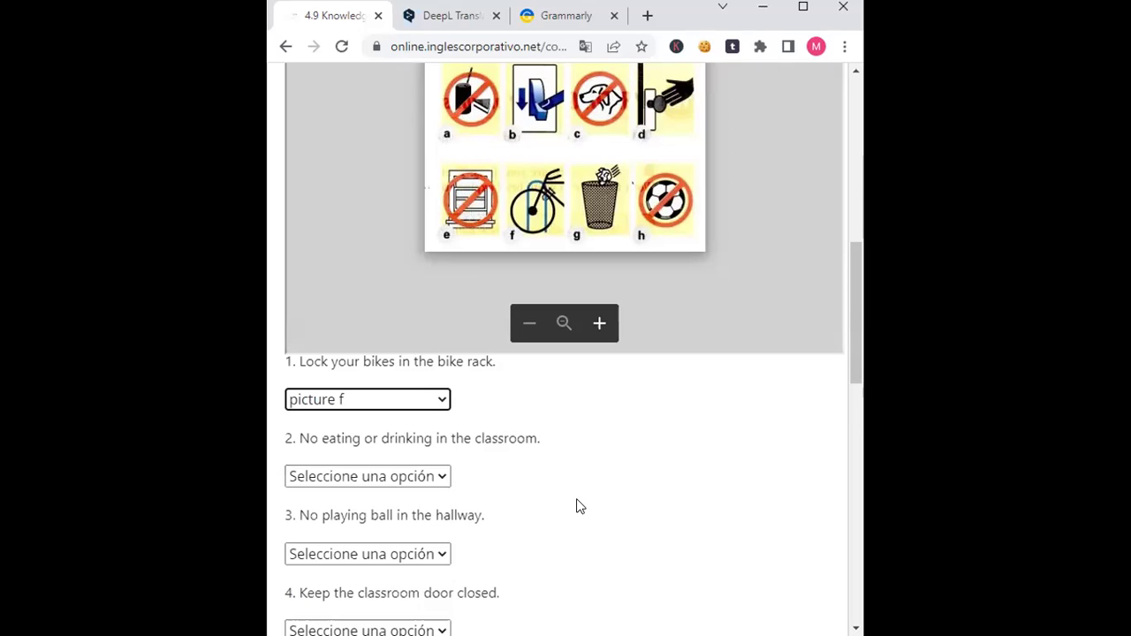
pyautogui.click(422, 477)
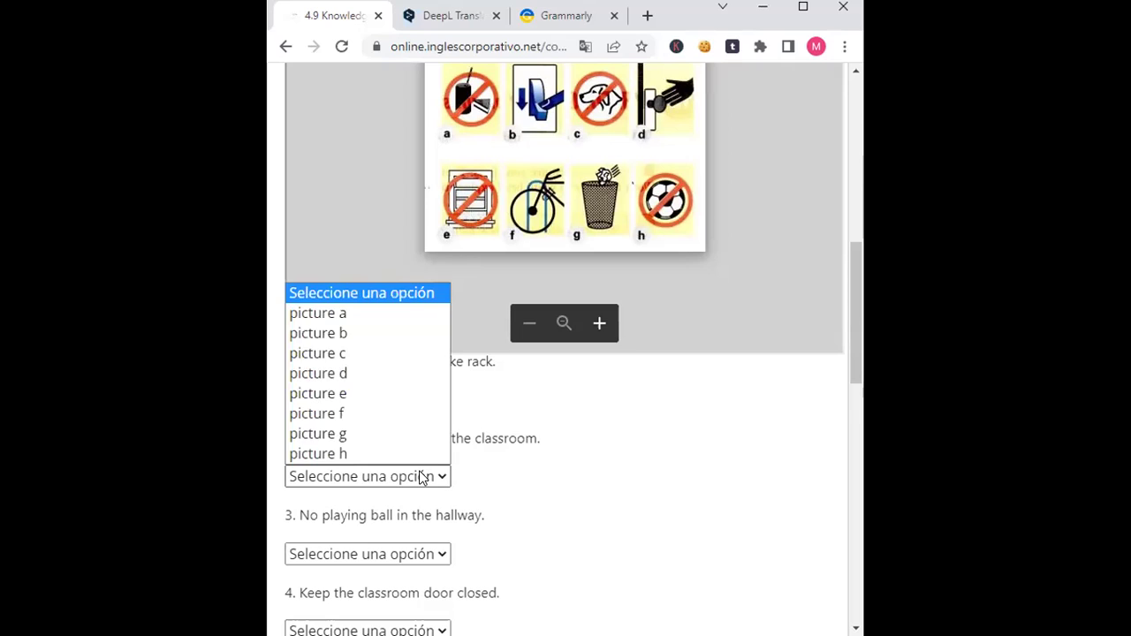
pyautogui.click(378, 315)
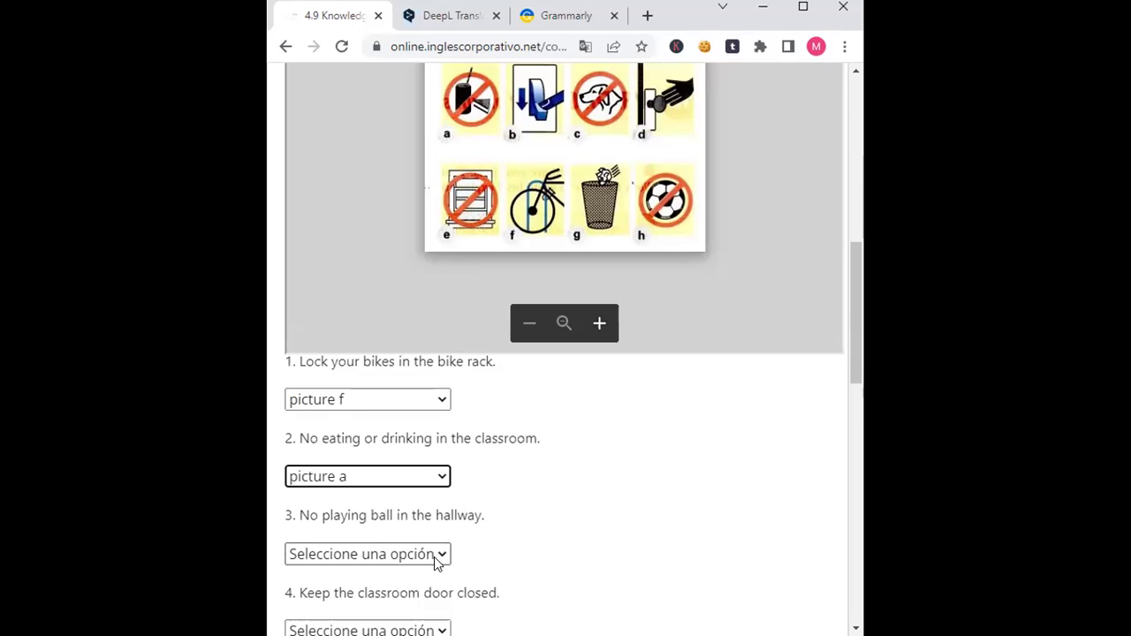
# Step: Match rule 3, "No playing ball in the hallway," with picture h
pyautogui.scroll(-1, 644, 502)
pyautogui.scroll(2, 644, 503)
pyautogui.scroll(-1, 644, 501)
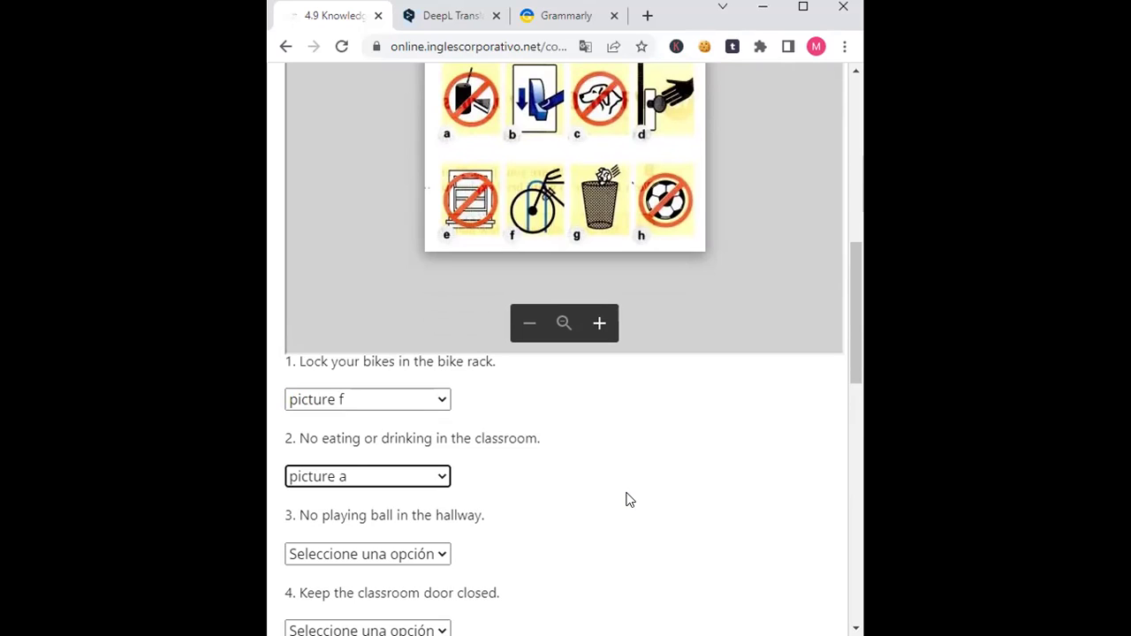
pyautogui.click(429, 555)
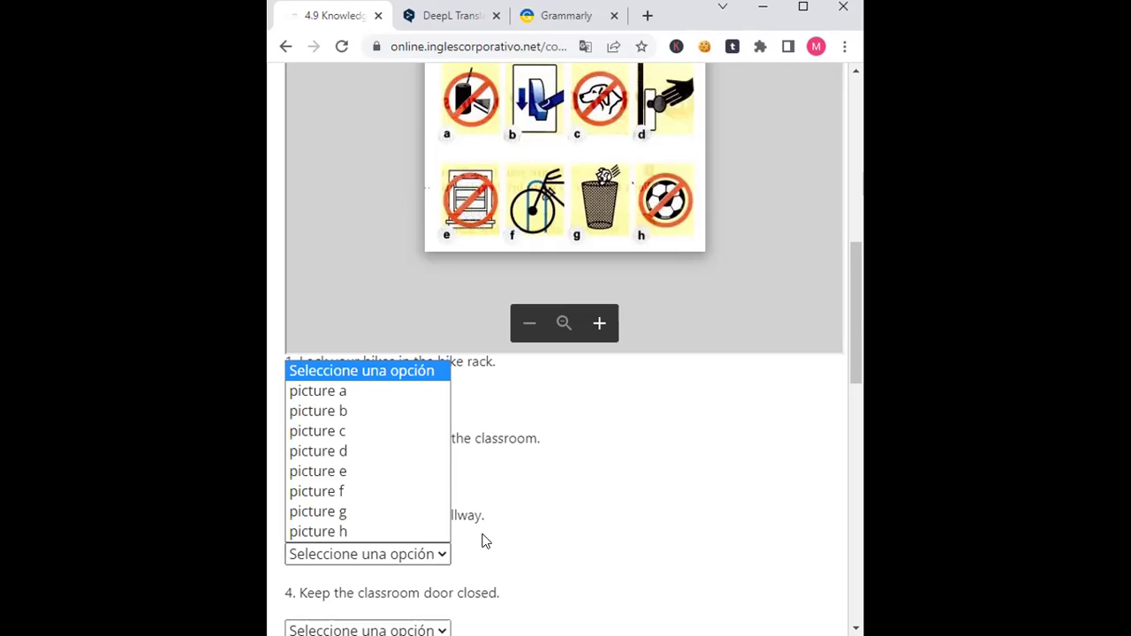
pyautogui.click(551, 527)
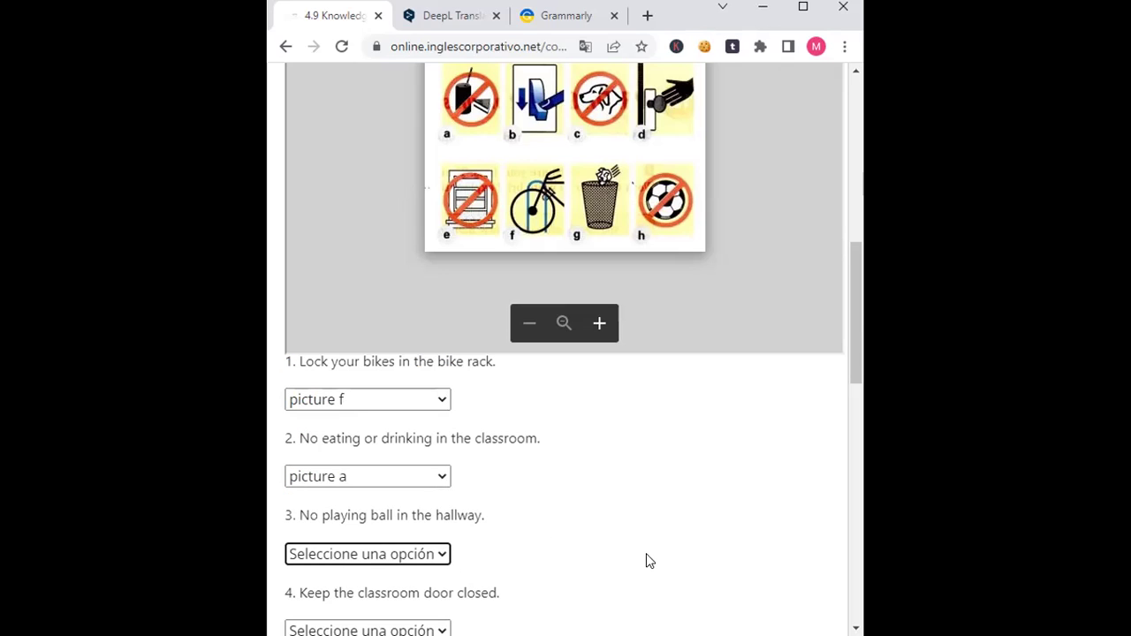
pyautogui.click(435, 556)
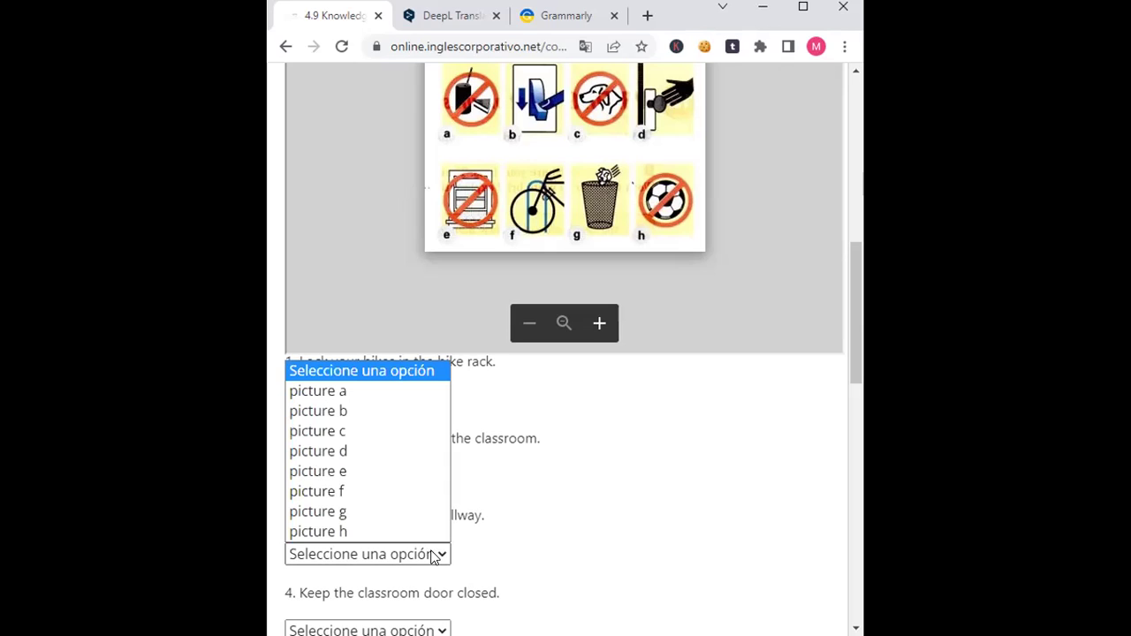
pyautogui.click(435, 557)
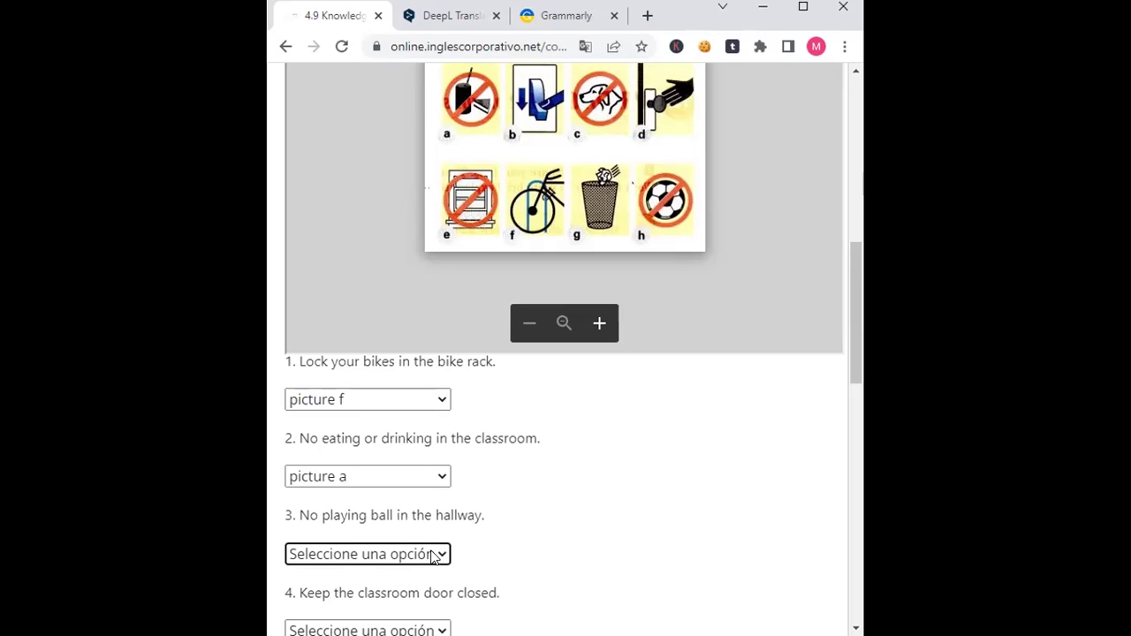
pyautogui.click(435, 556)
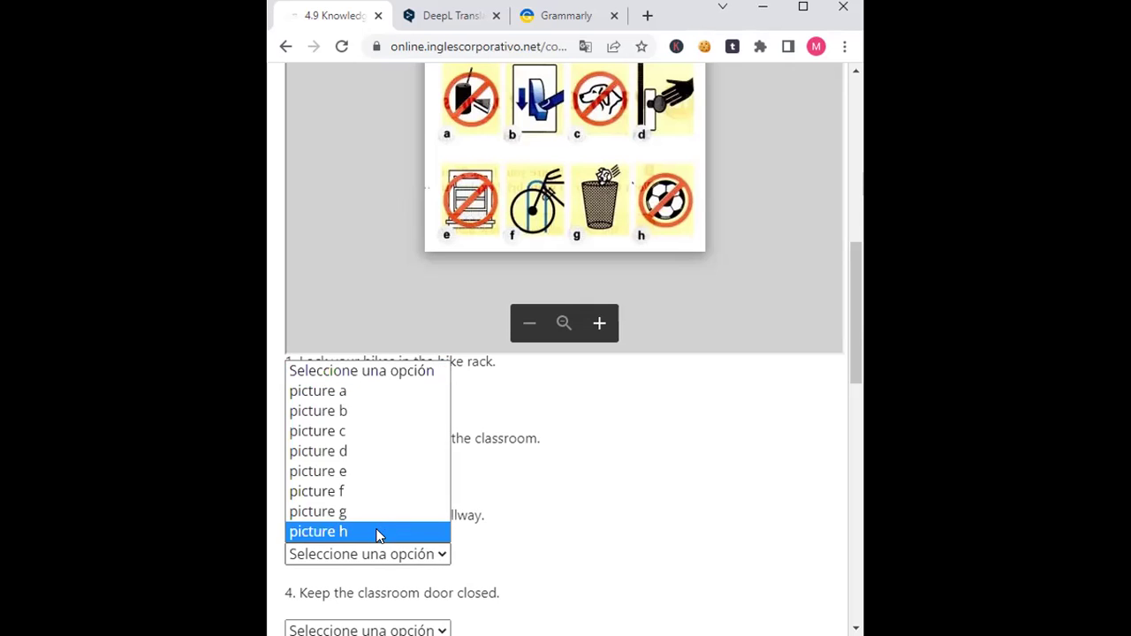
pyautogui.press('Return')
pyautogui.scroll(-2, 570, 506)
pyautogui.scroll(3, 570, 504)
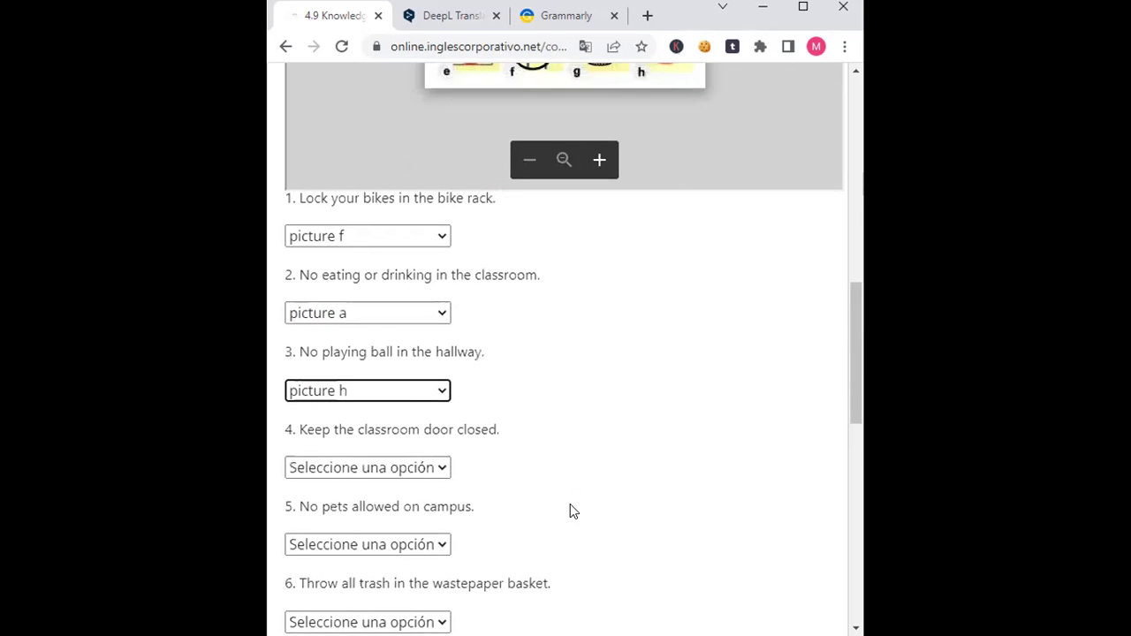
pyautogui.scroll(-2, 570, 506)
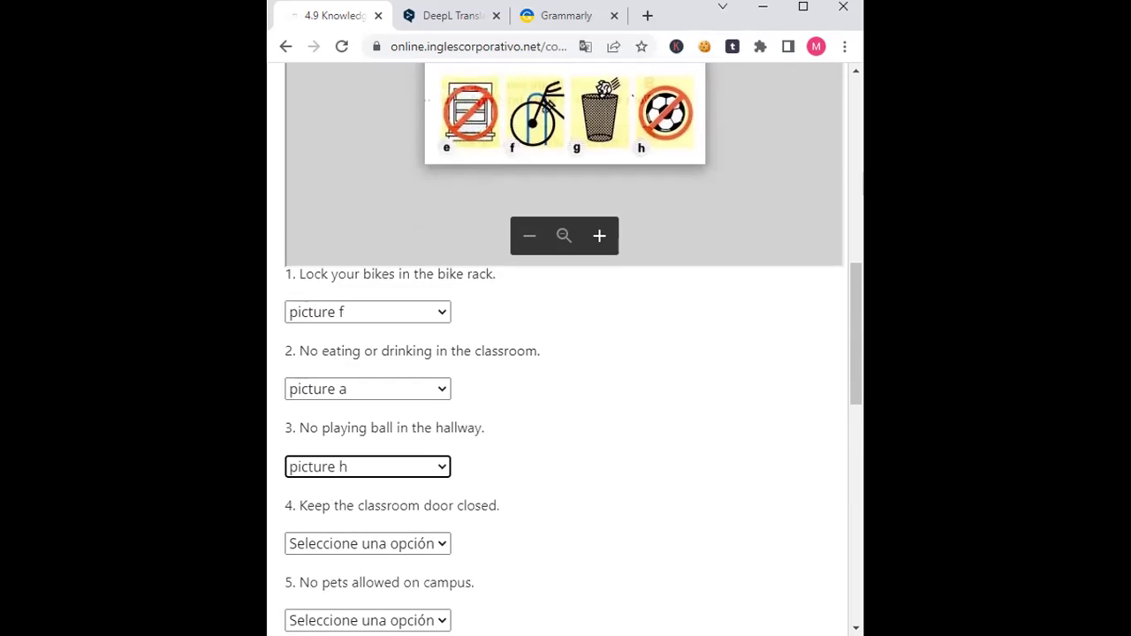
pyautogui.scroll(3, 663, 268)
pyautogui.click(812, 139)
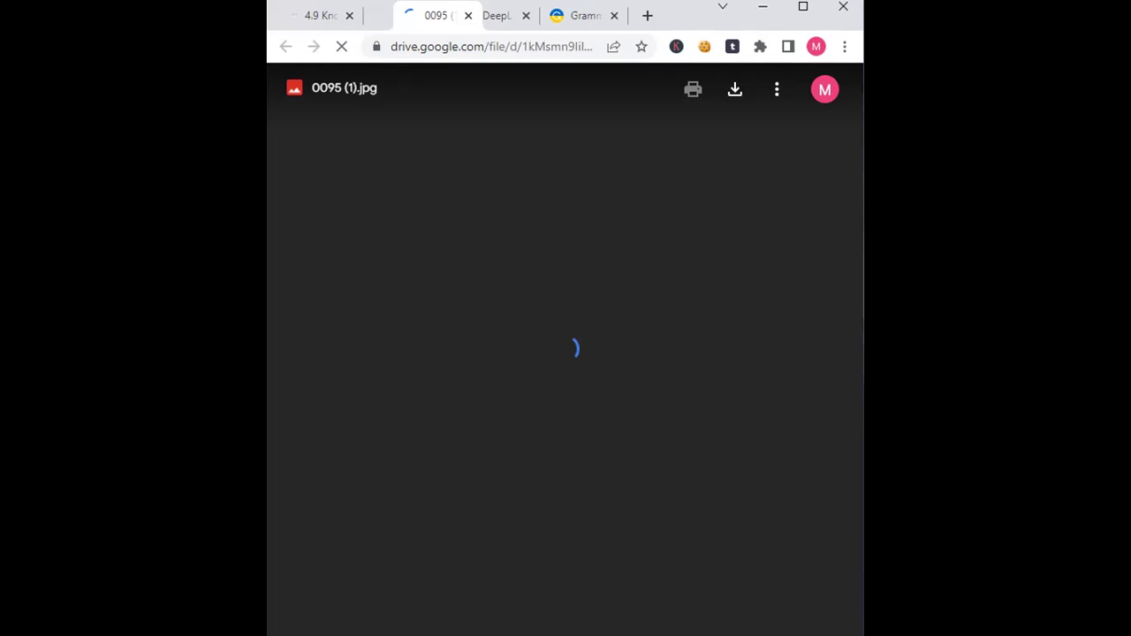
pyautogui.hotkey('ctrl', 'w')
# Step: Match rule 4, "Keep the classroom door closed," with picture e and rule 5, "No pets allowed on campus," with picture c
pyautogui.scroll(-10, 504, 318)
pyautogui.scroll(1, 504, 318)
pyautogui.click(442, 288)
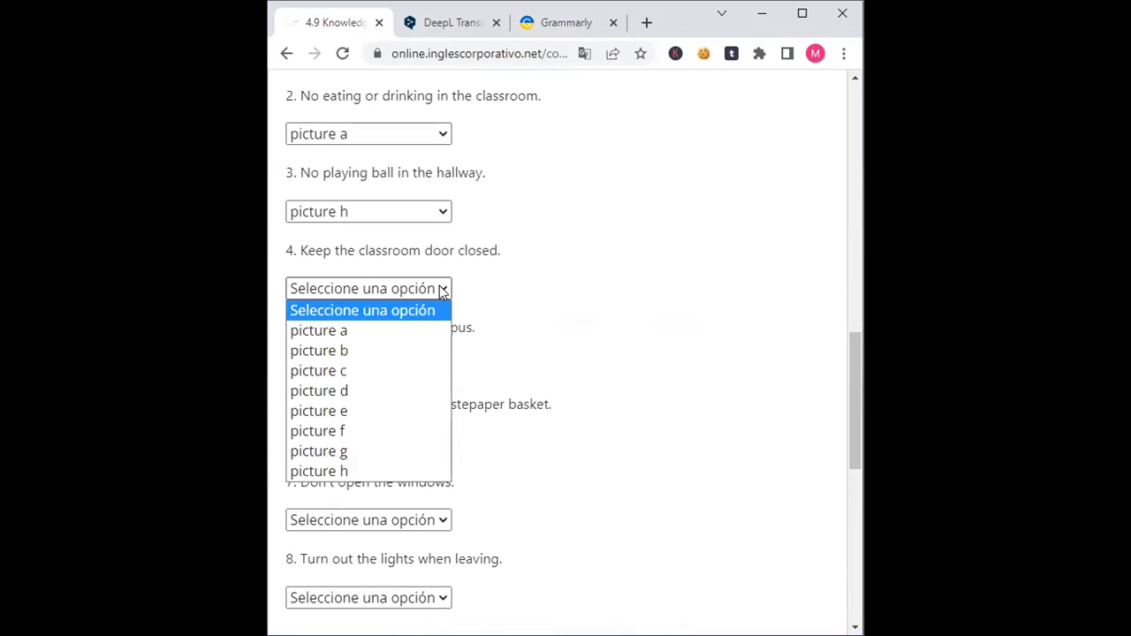
pyautogui.click(348, 411)
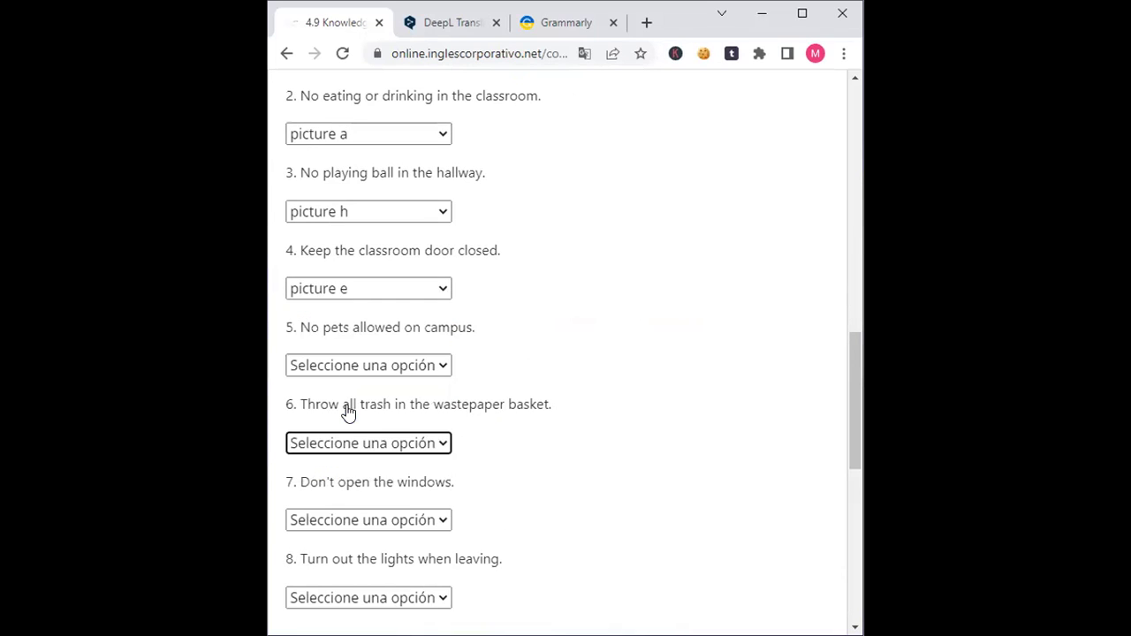
pyautogui.click(431, 369)
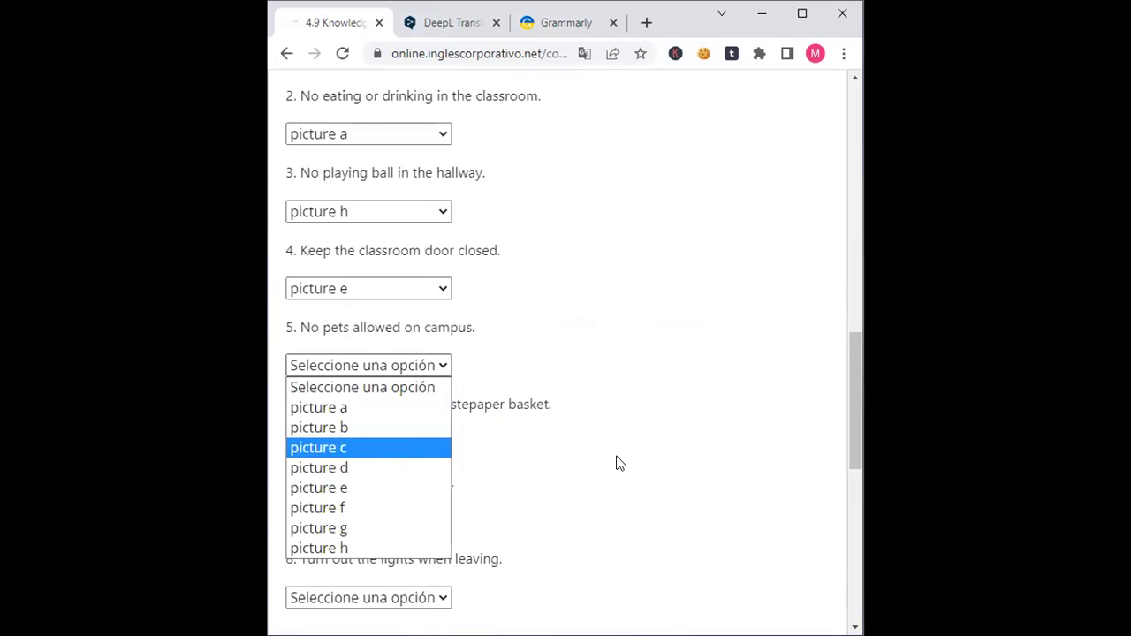
pyautogui.press('Return')
pyautogui.scroll(-1, 618, 457)
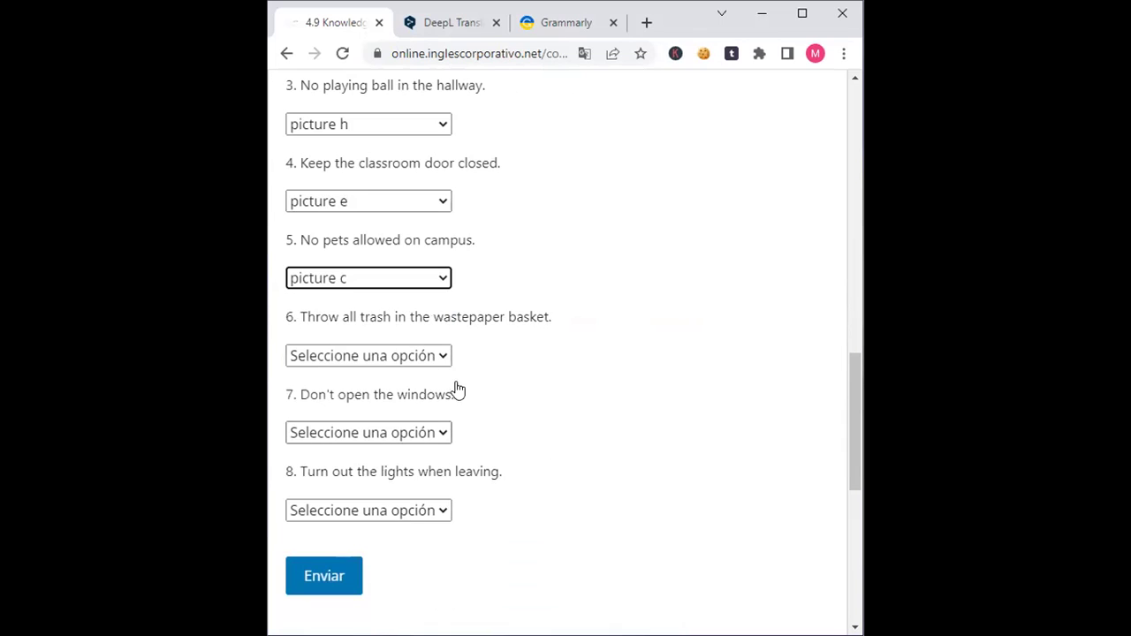
# Step: Match rule 6, "Throw all trash in the wastepaper basket," with picture g and rule 7, "Don't open the windows," with picture e
pyautogui.click(421, 358)
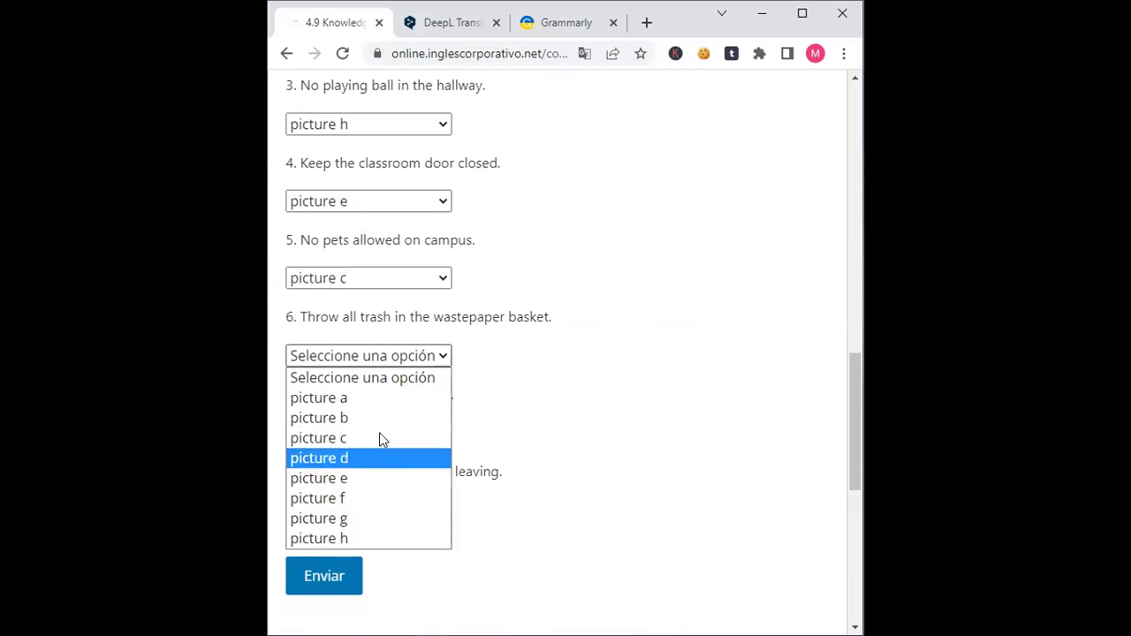
pyautogui.press('Return')
pyautogui.scroll(-1, 608, 411)
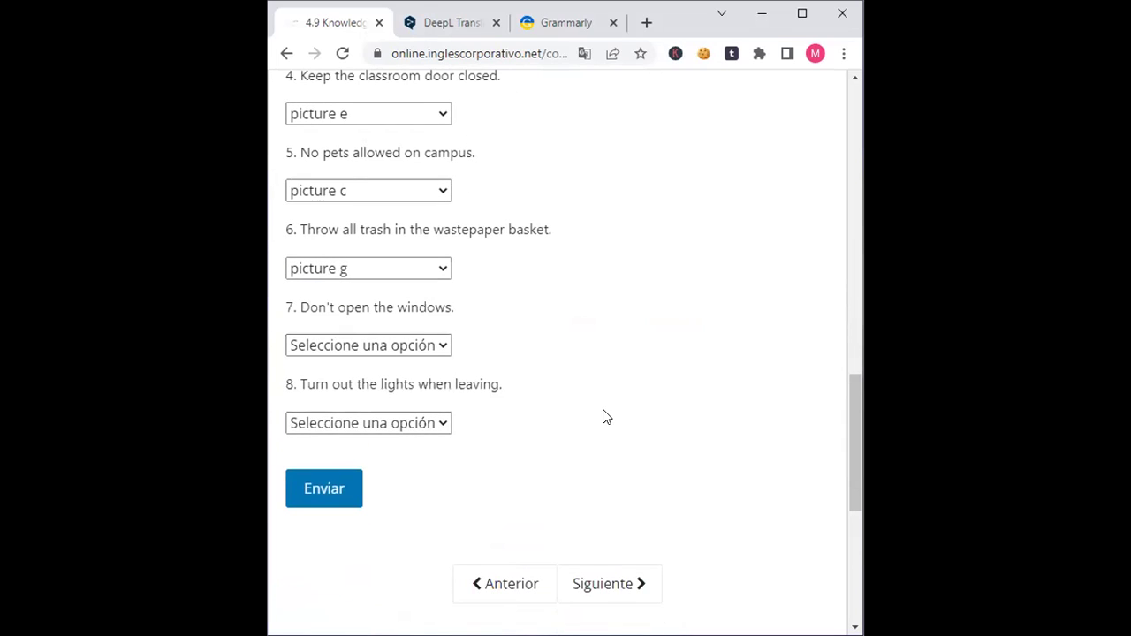
pyautogui.click(423, 348)
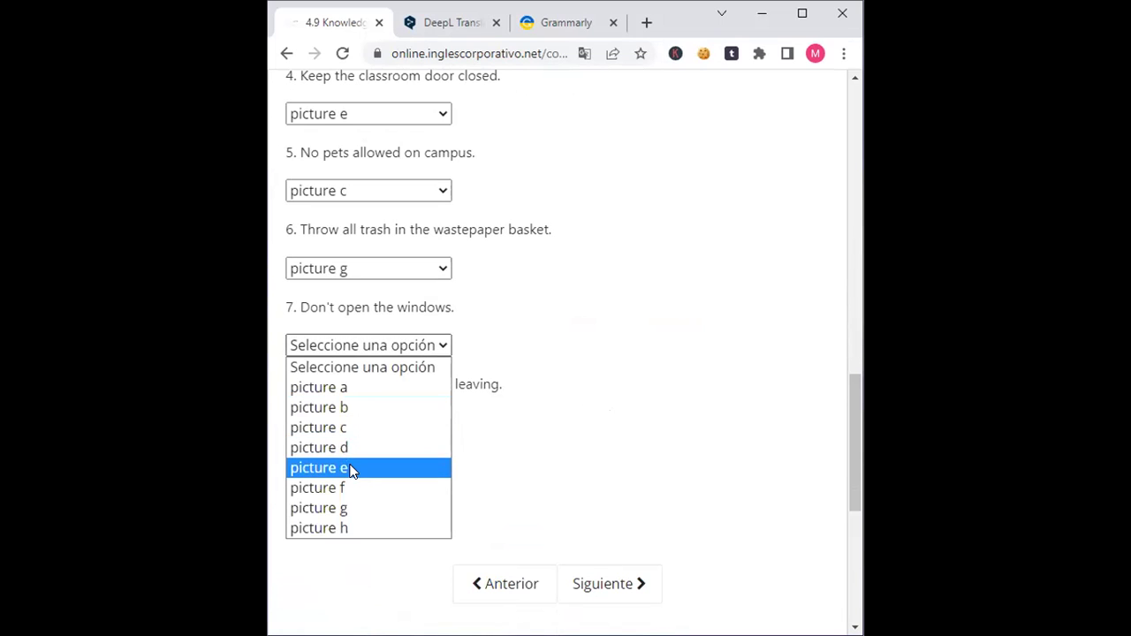
pyautogui.click(349, 468)
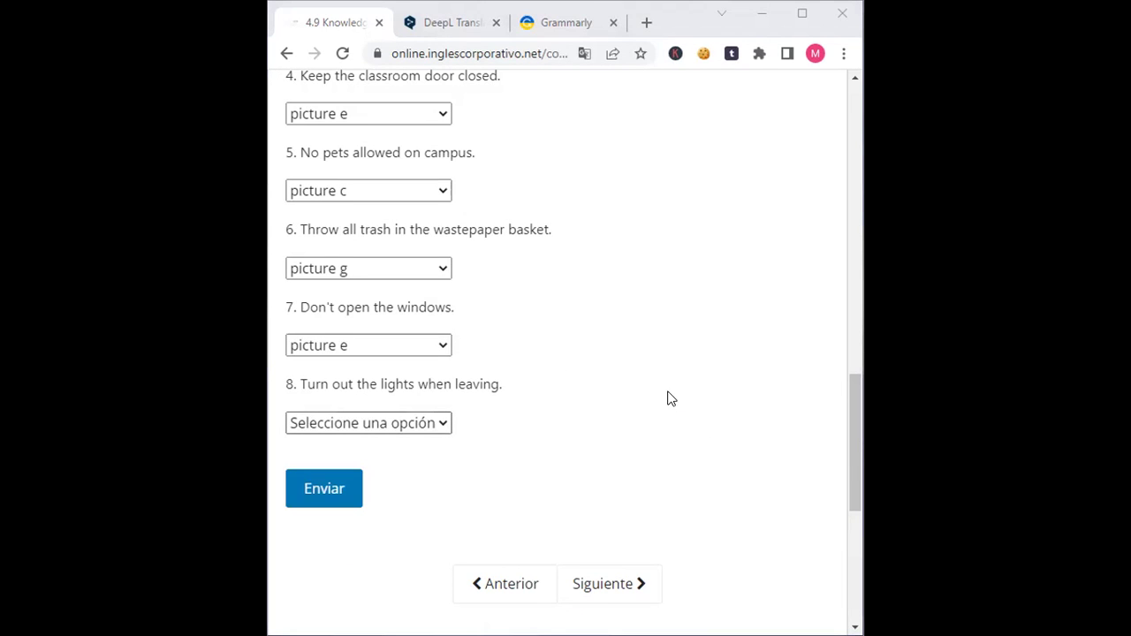
pyautogui.click(386, 346)
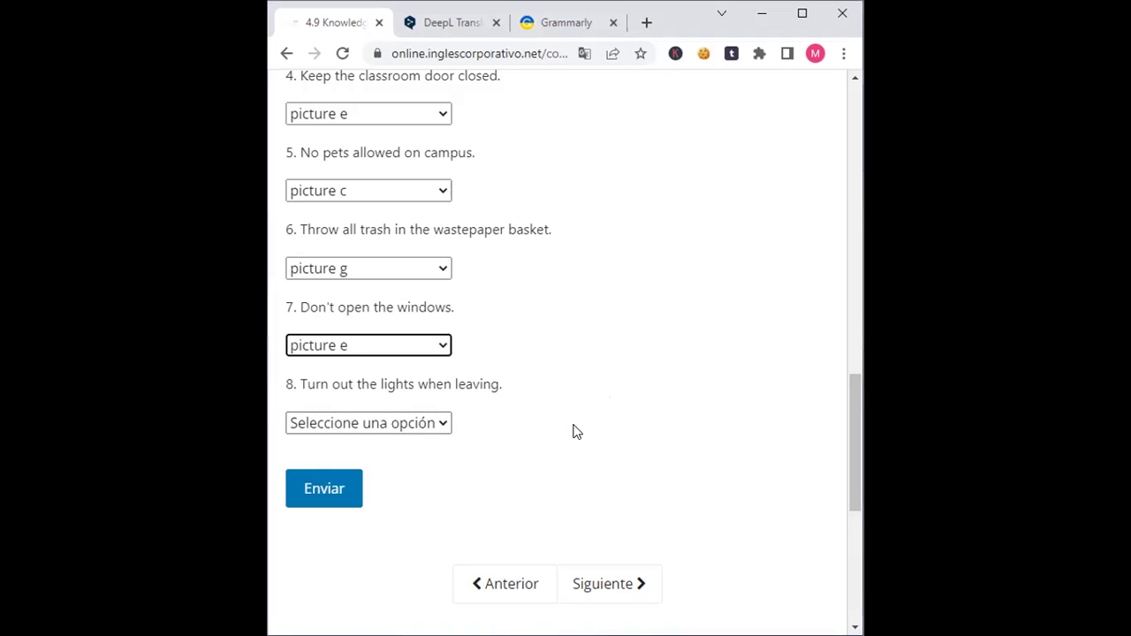
# Step: Match rule 8, "Turn out the lights when leaving," with picture b and change rule 4, "Keep the classroom door closed," to picture d
pyautogui.click(405, 425)
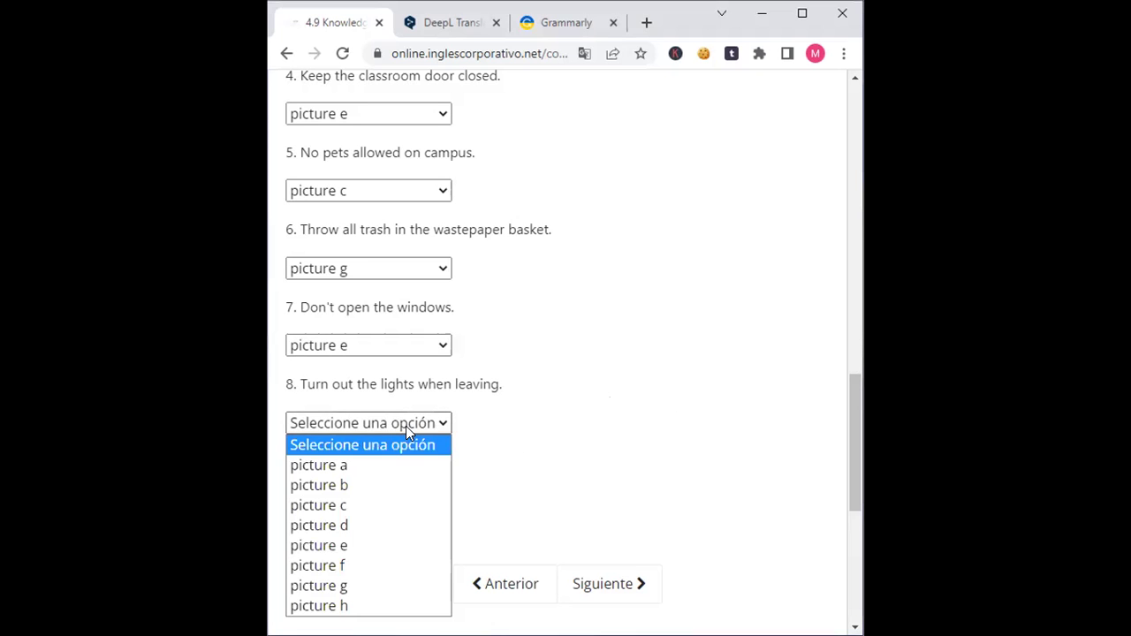
pyautogui.click(373, 484)
pyautogui.scroll(2, 684, 396)
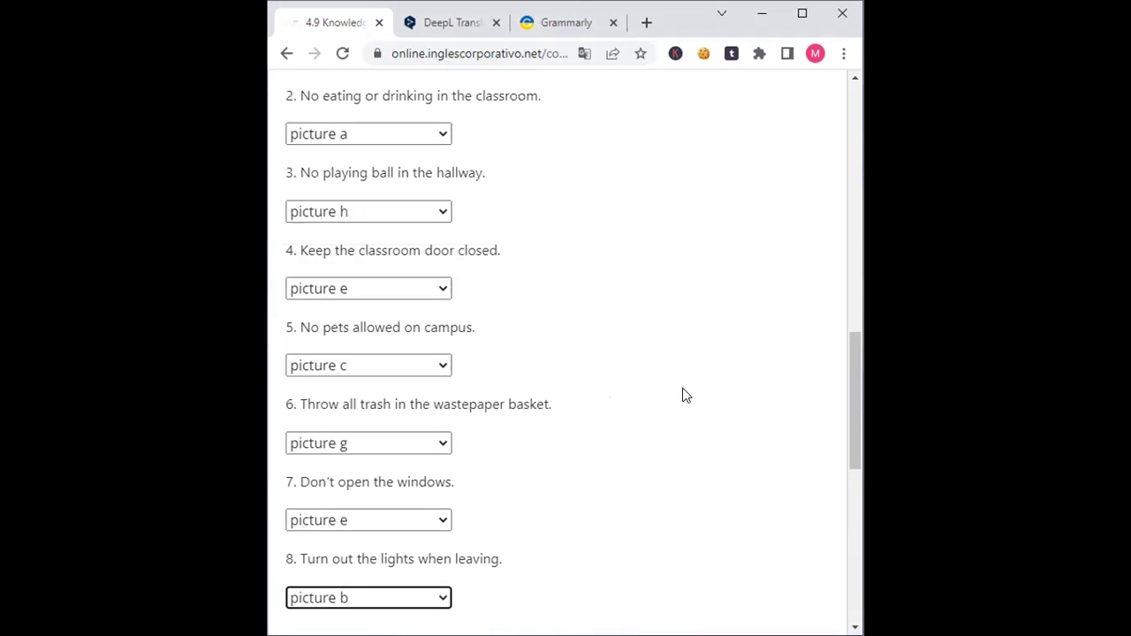
pyautogui.scroll(1, 685, 395)
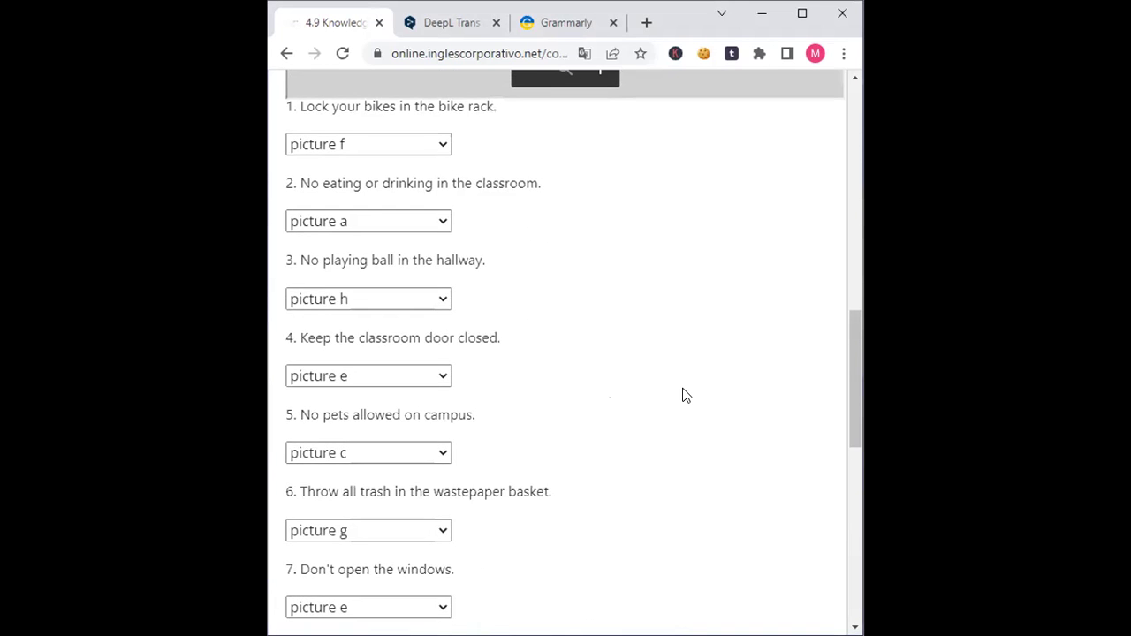
pyautogui.scroll(-2, 686, 395)
pyautogui.scroll(2, 687, 397)
pyautogui.scroll(2, 685, 396)
pyautogui.scroll(-2, 686, 395)
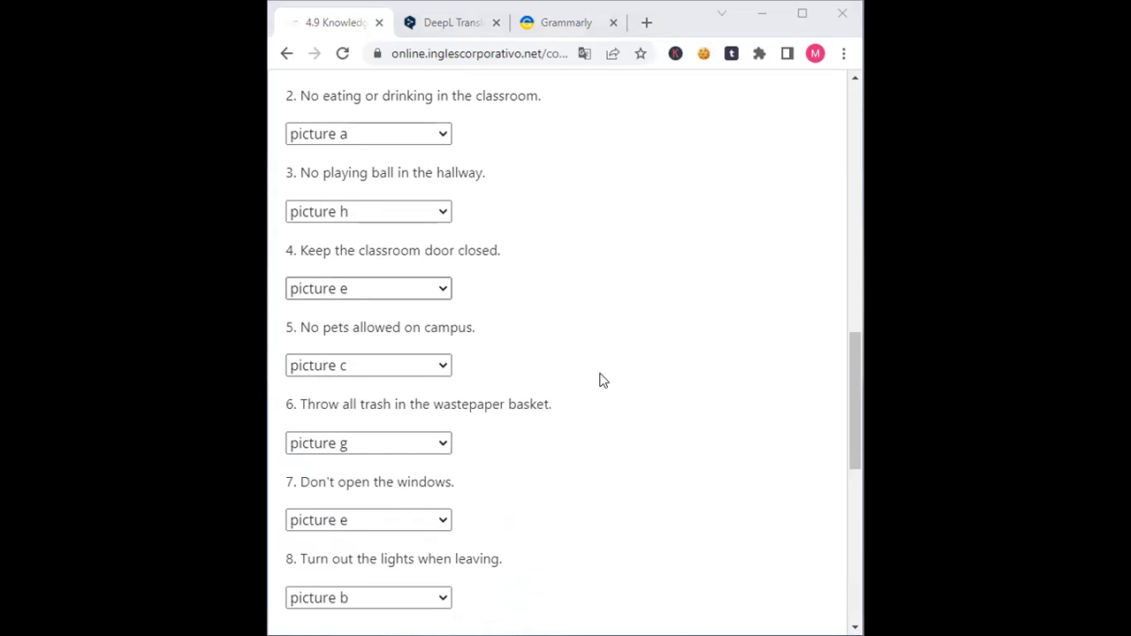
pyautogui.press('Up')
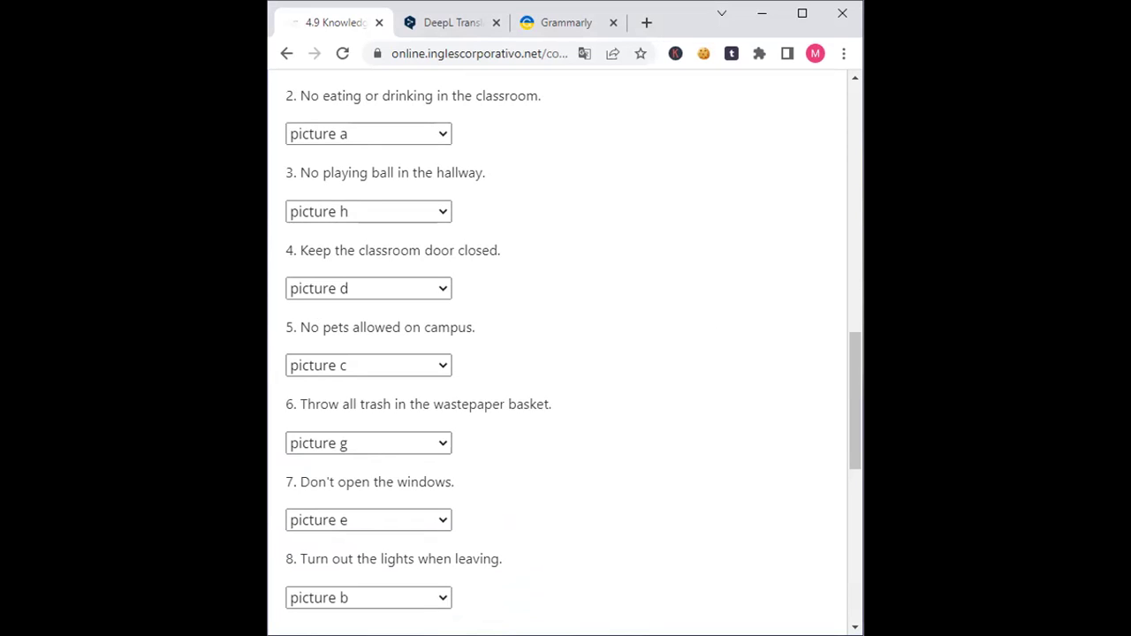
# Step: Check the chosen pictures for all eight school rules and submit the Knowledge Check answers
pyautogui.scroll(-4, 638, 397)
pyautogui.scroll(3, 782, 323)
pyautogui.scroll(-3, 397, 320)
pyautogui.click(325, 314)
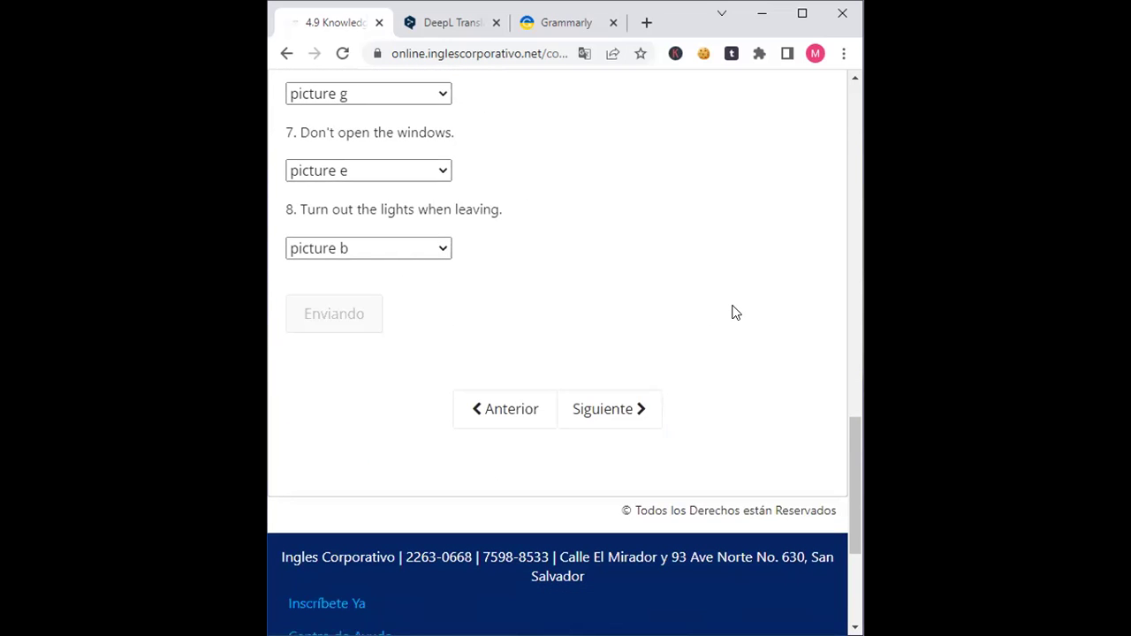
# Step: Review the graded result of each school rule, the score and the sign pictures in the 4.9 Knowledge Check
pyautogui.scroll(5, 626, 328)
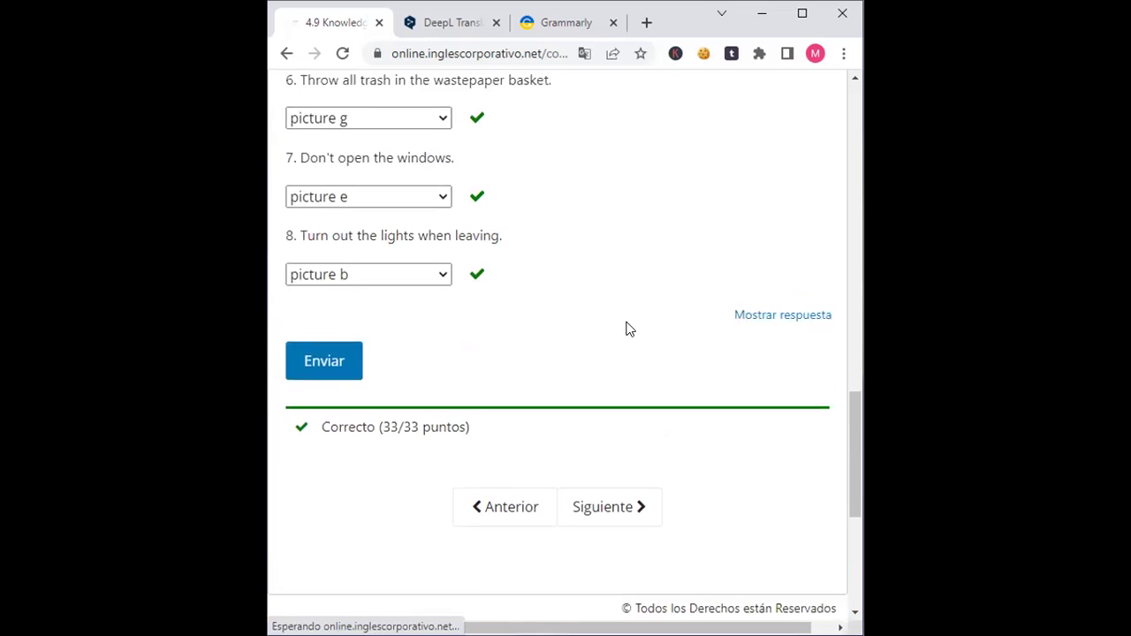
pyautogui.scroll(3, 626, 327)
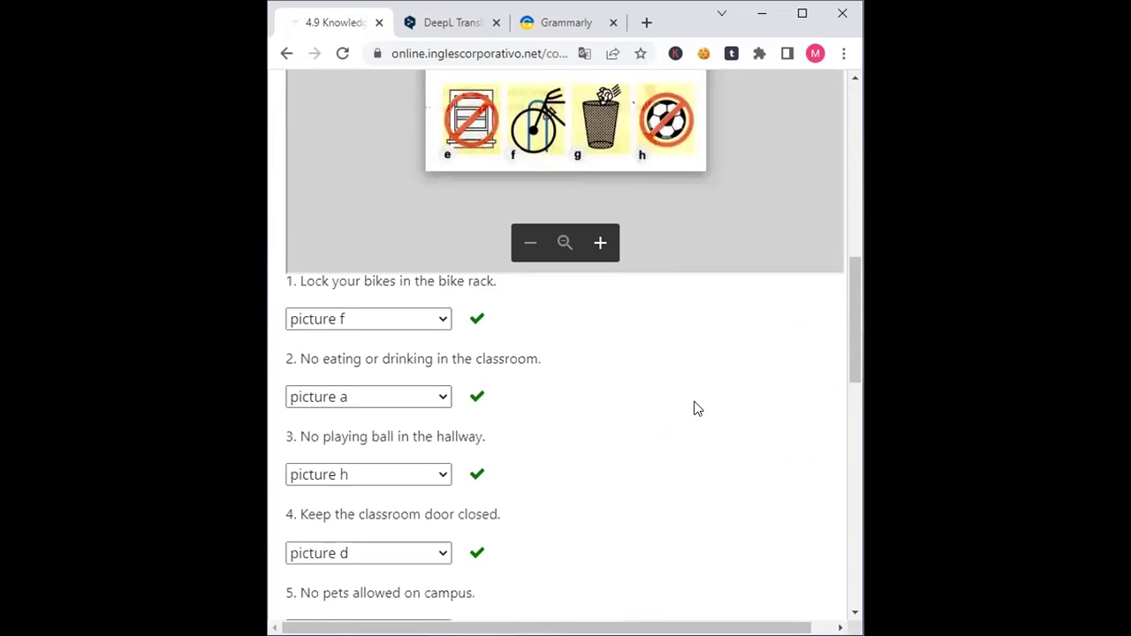
pyautogui.scroll(2, 720, 438)
pyautogui.scroll(5, 726, 442)
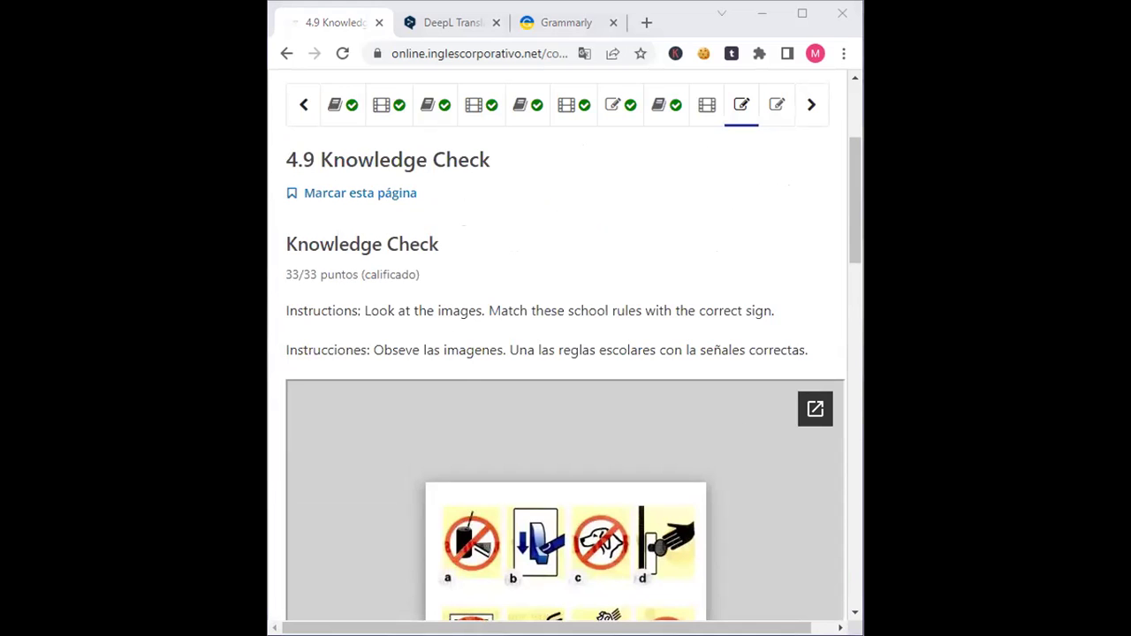
pyautogui.moveTo(850, 206); pyautogui.dragTo(857, 345)
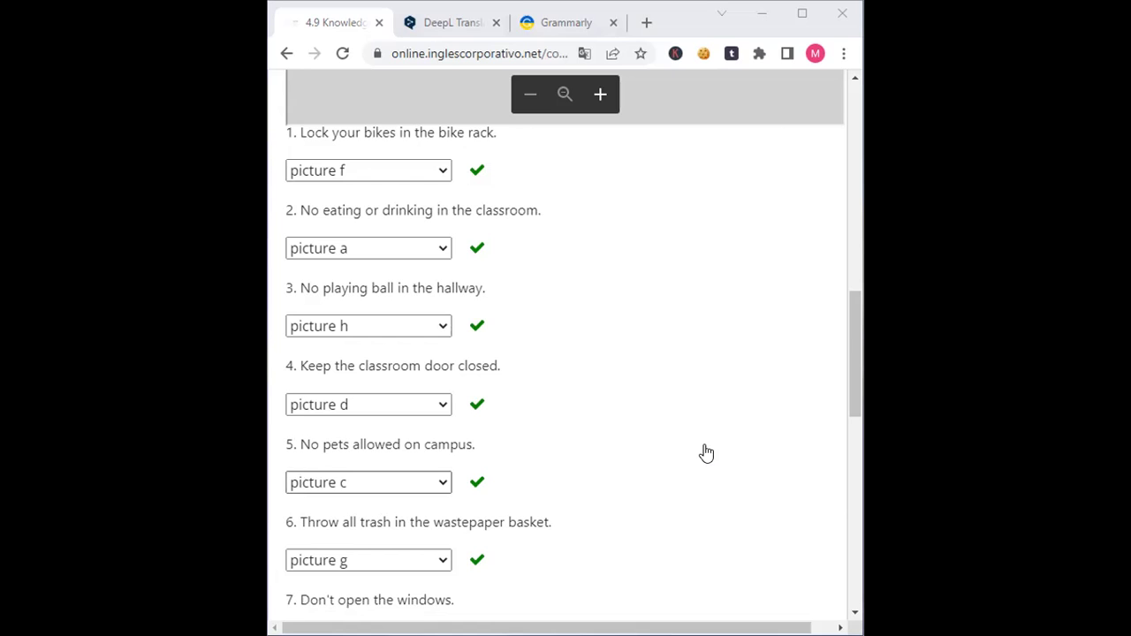
pyautogui.scroll(-3, 664, 403)
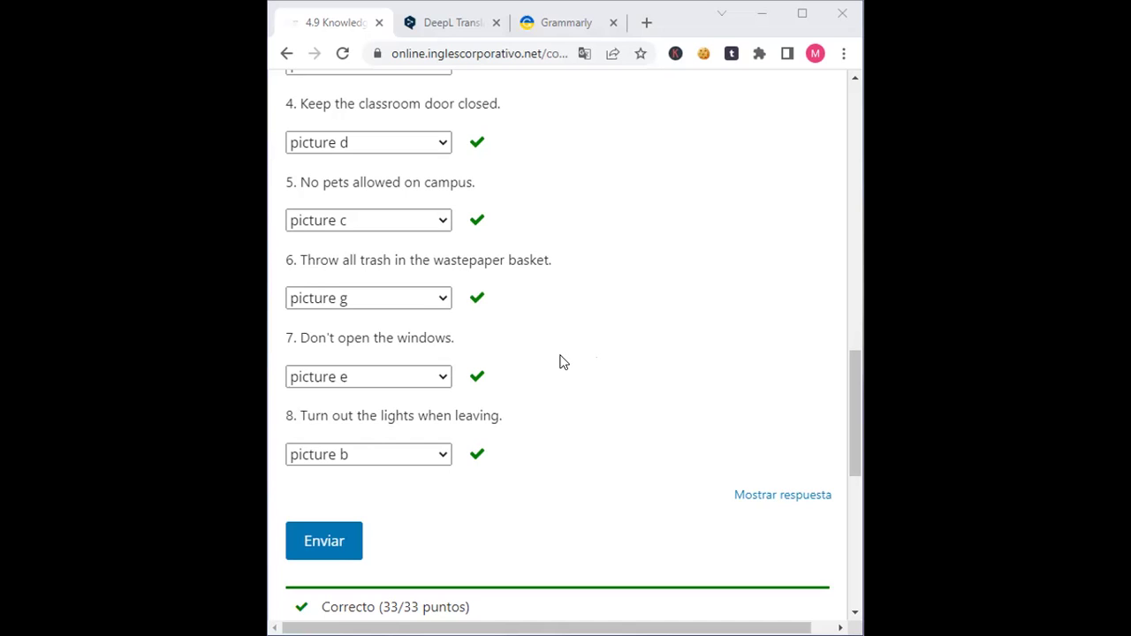
pyautogui.scroll(10, 623, 386)
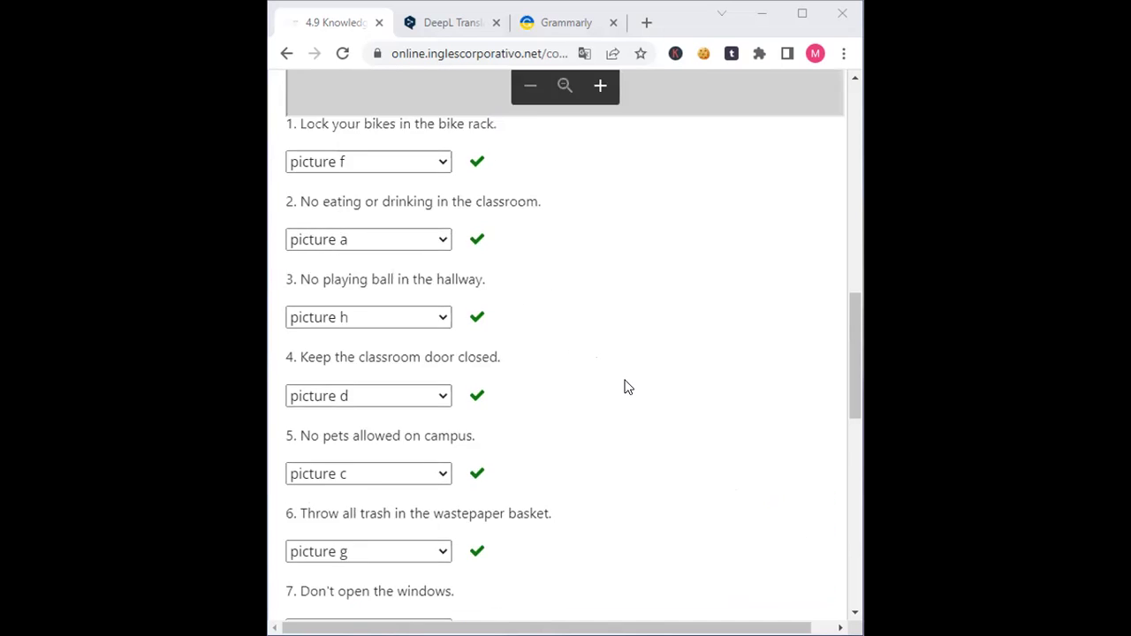
pyautogui.scroll(3, 612, 293)
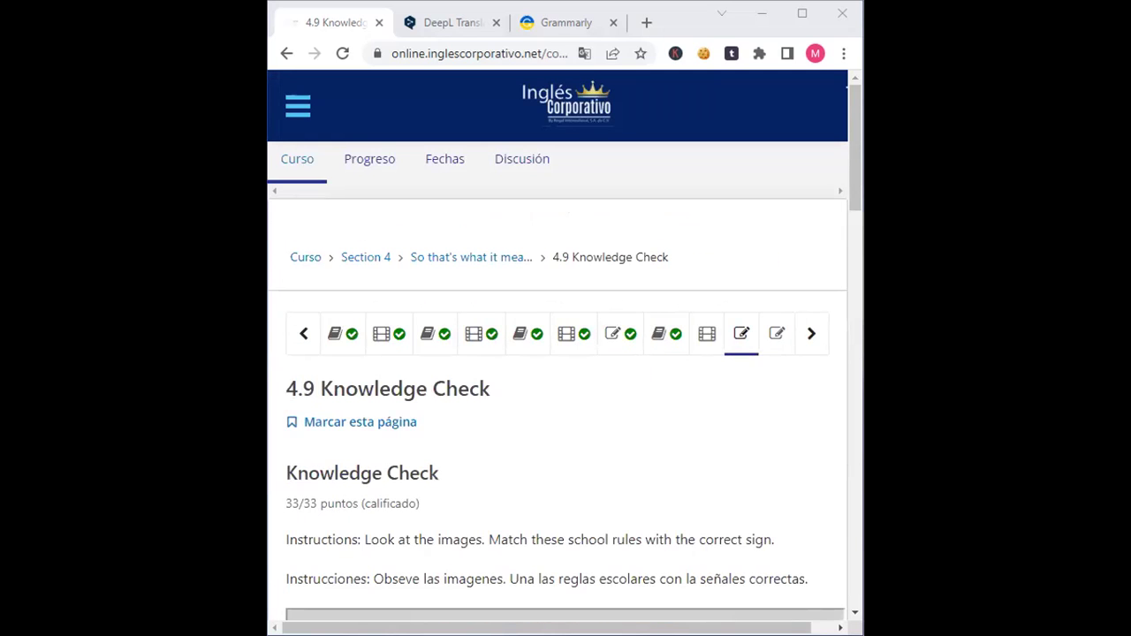
# Step: Maximize the browser window and open the 4.8 Permission, prohibition and obligation video lesson
pyautogui.click(801, 13)
pyautogui.click(825, 126)
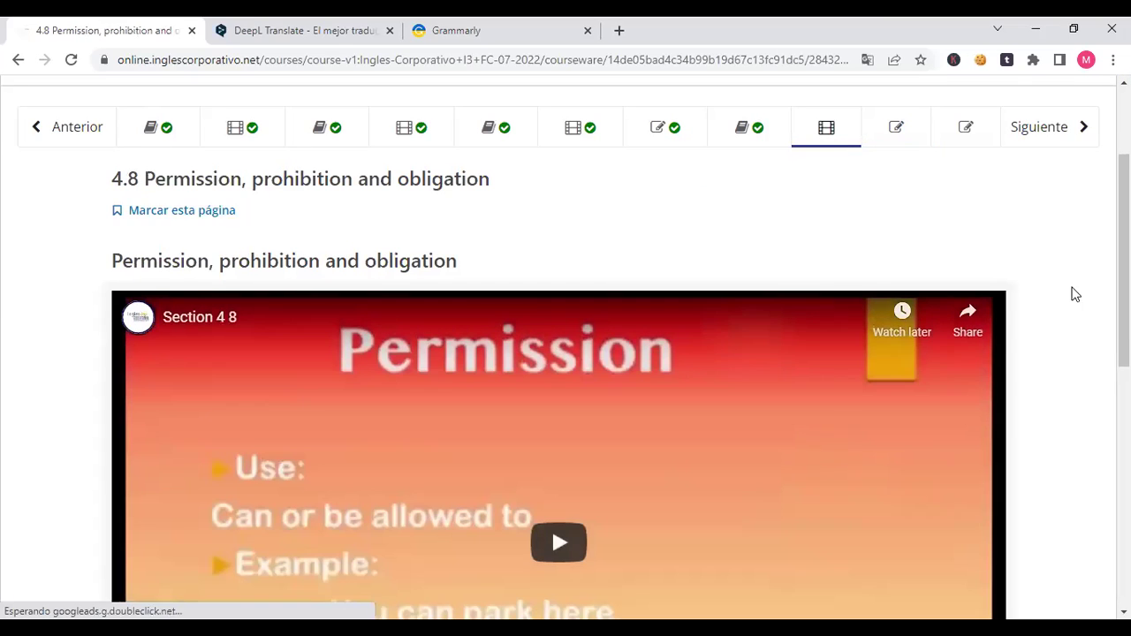
pyautogui.scroll(-3, 1077, 291)
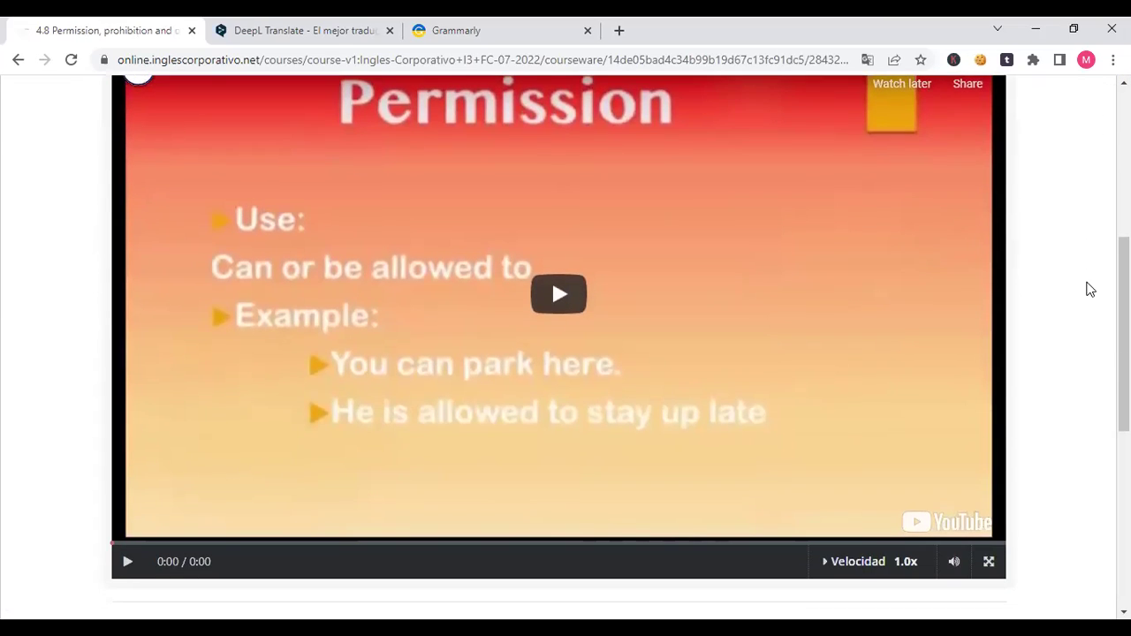
pyautogui.scroll(1, 1089, 290)
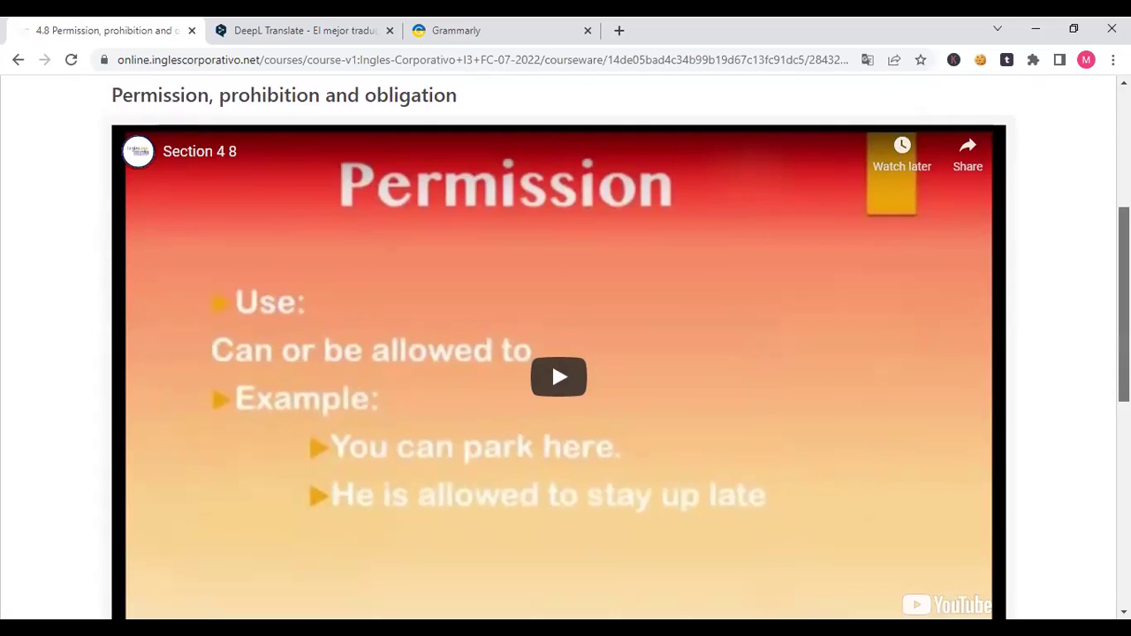
pyautogui.scroll(-1, 1091, 290)
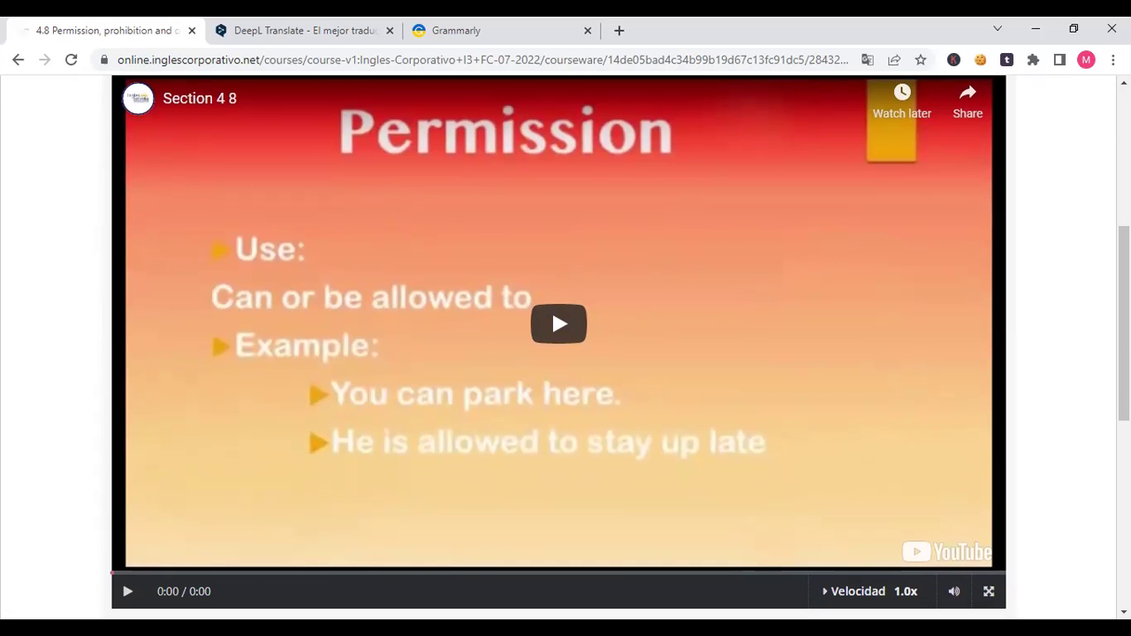
pyautogui.scroll(1, 558, 353)
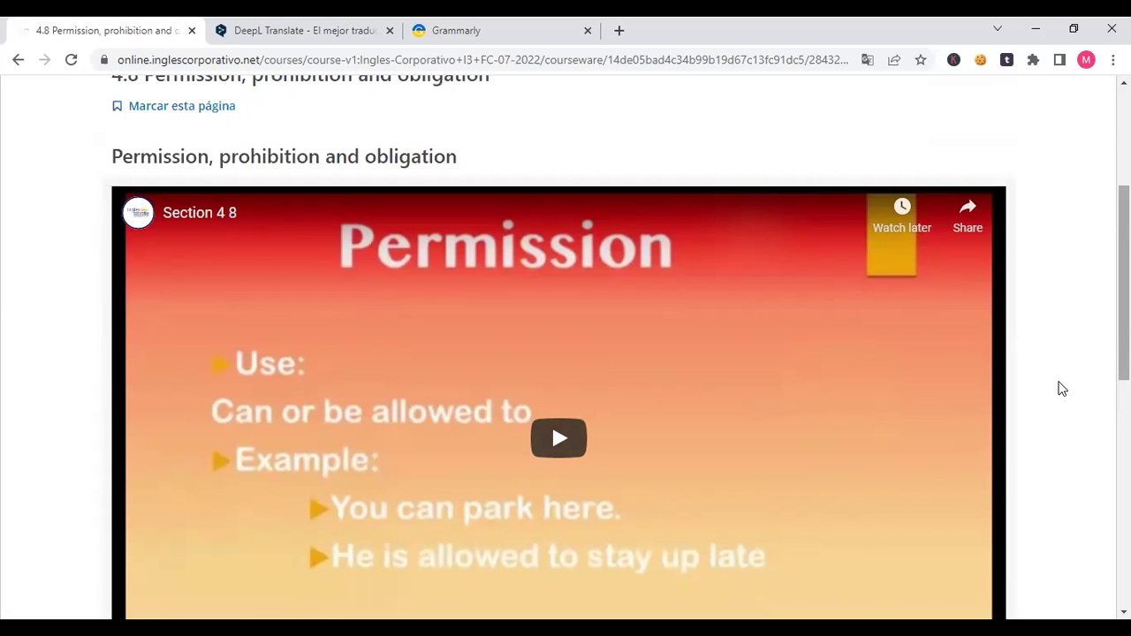
# Step: Open the 4.10 Listening exercise and look through its instructions, audio player and true-or-false statements
pyautogui.click(965, 168)
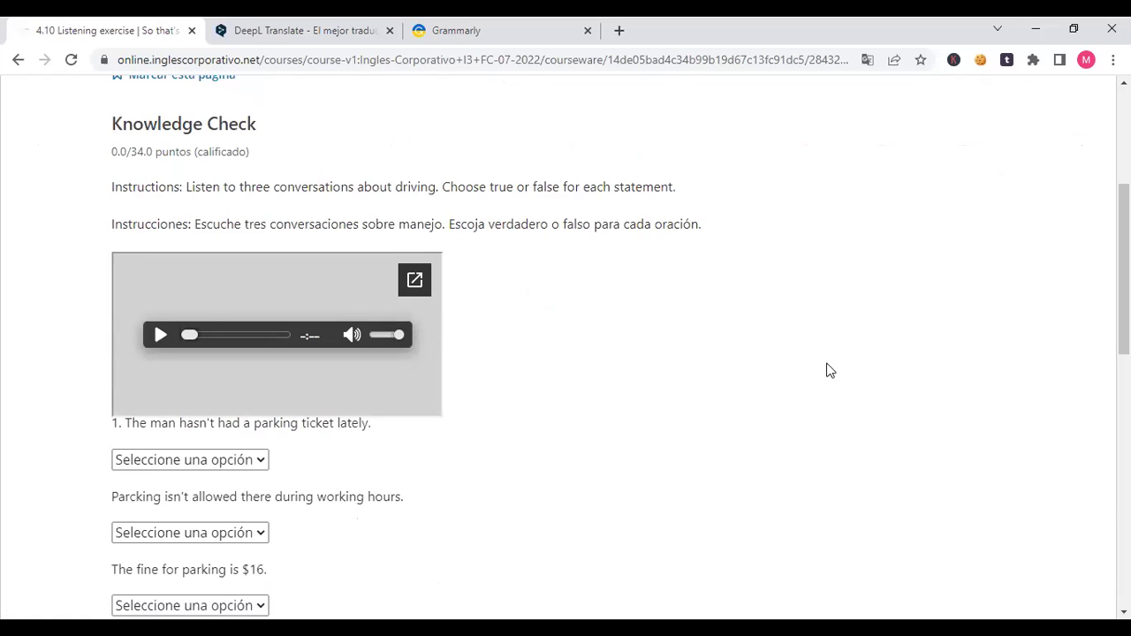
pyautogui.scroll(-7, 831, 371)
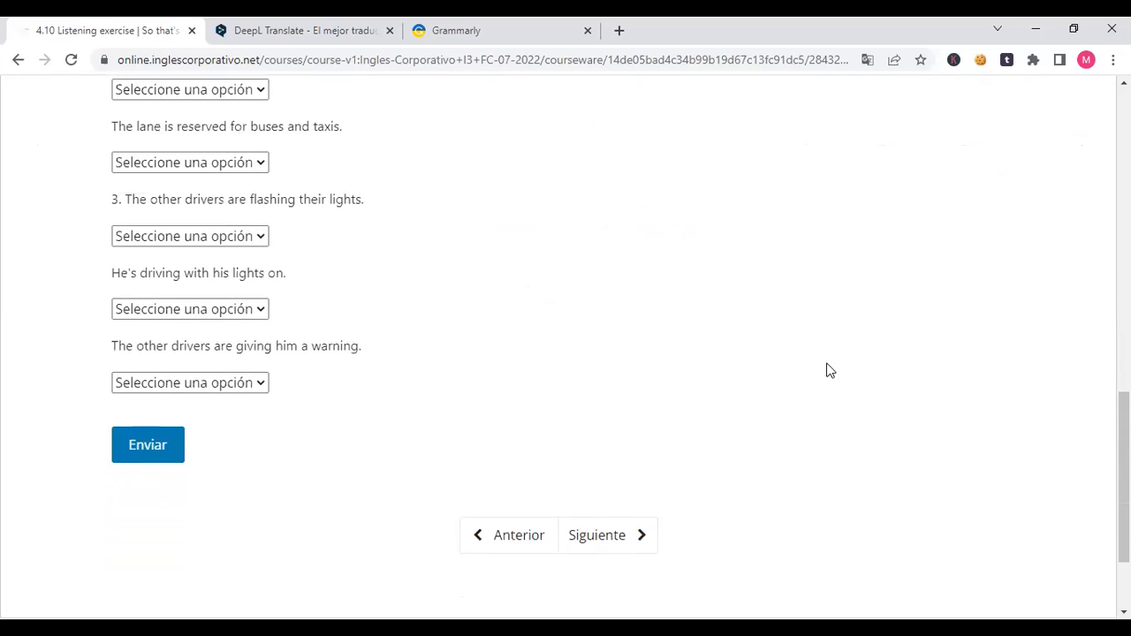
pyautogui.scroll(2, 830, 371)
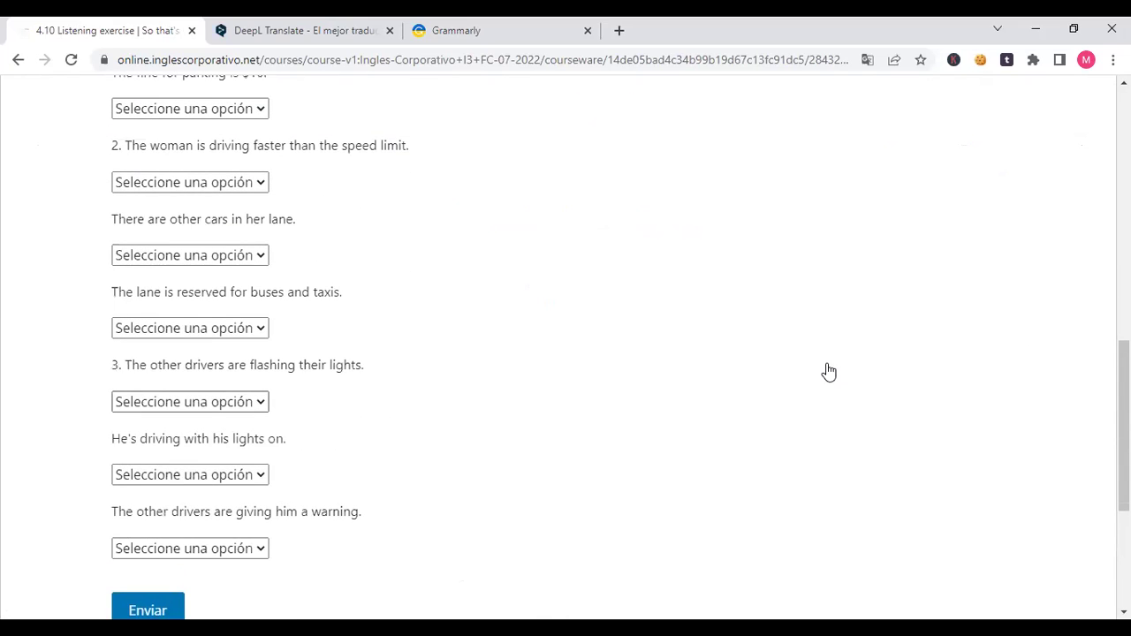
pyautogui.scroll(1, 829, 372)
pyautogui.scroll(4, 828, 372)
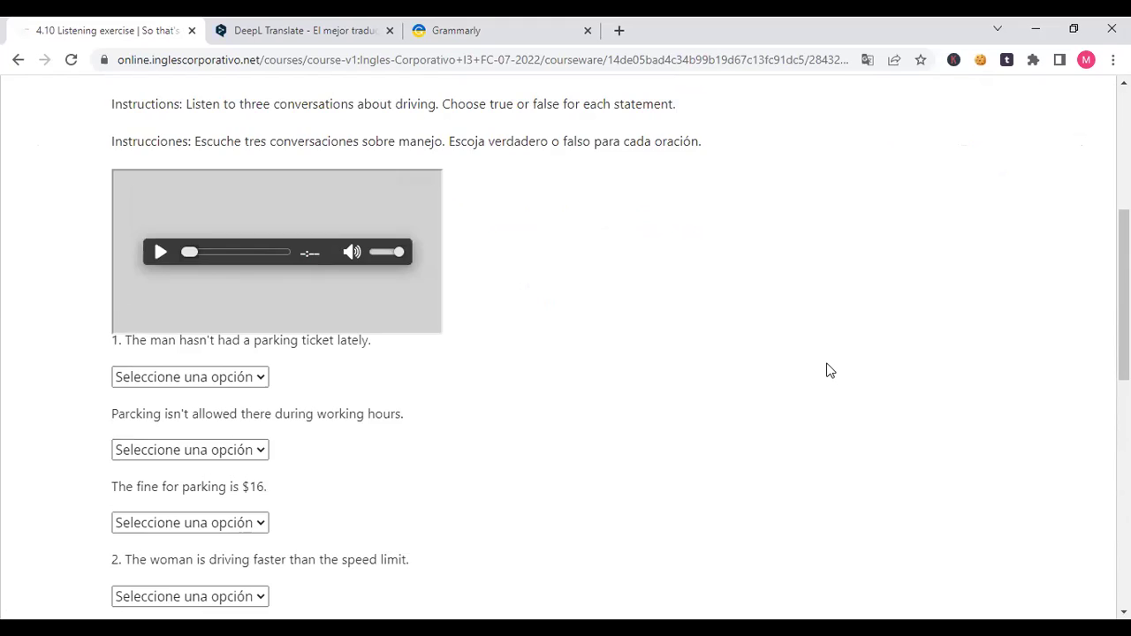
pyautogui.scroll(3, 830, 371)
# Step: Return to the 4.8 Permission, prohibition and obligation lesson and bring its video into view
pyautogui.click(817, 159)
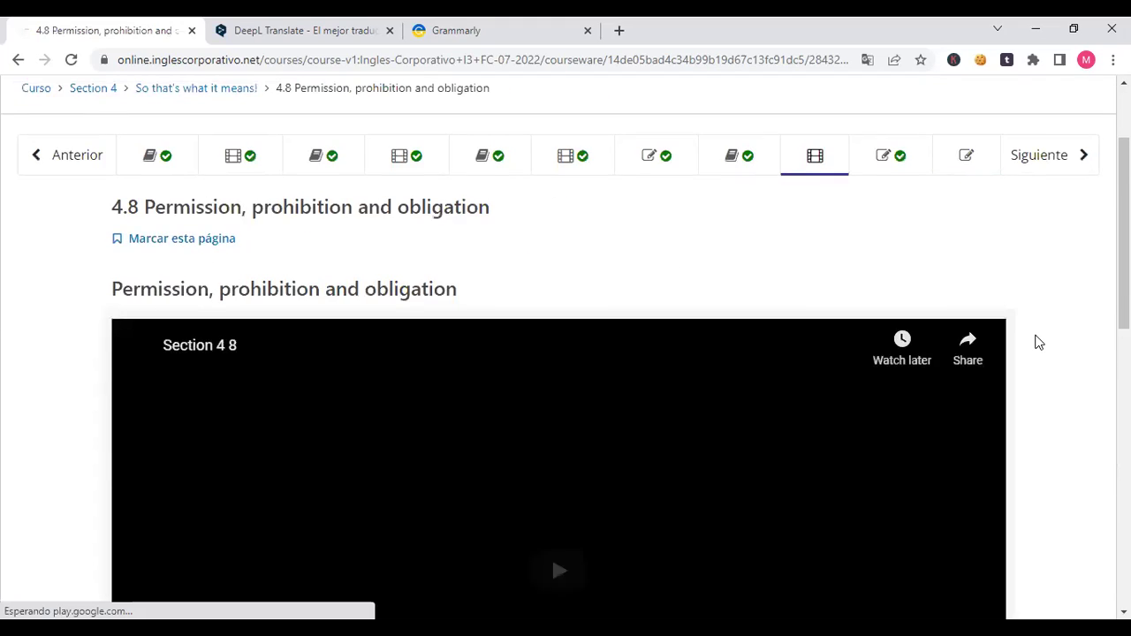
pyautogui.scroll(-5, 1039, 342)
pyautogui.scroll(2, 1039, 345)
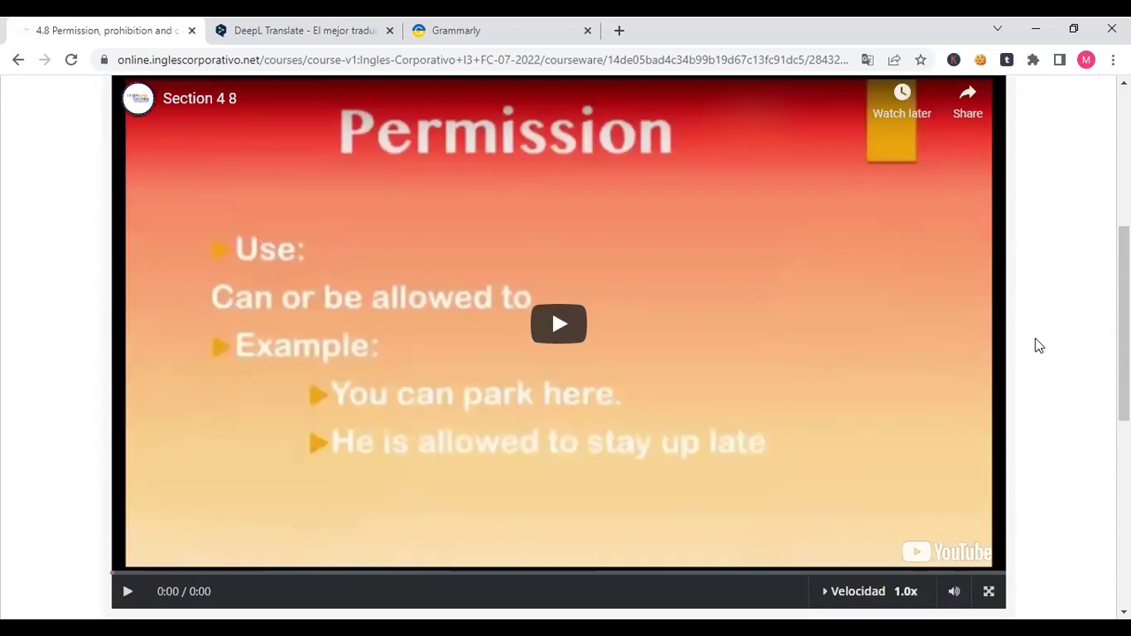